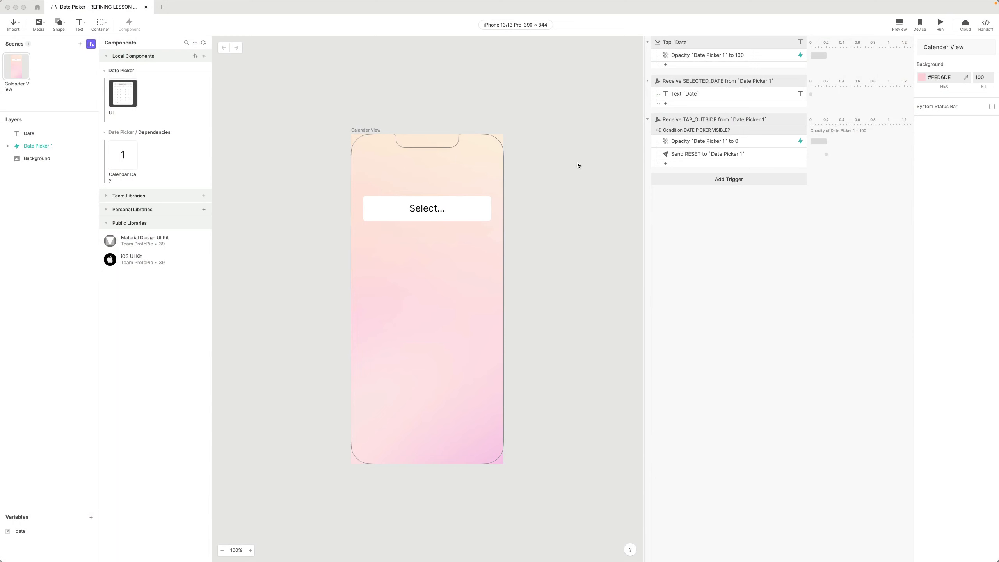
Look at the Date Picker/UI component and select its Date Picker 1 instance in the Calender View scene.
left_click(33, 147)
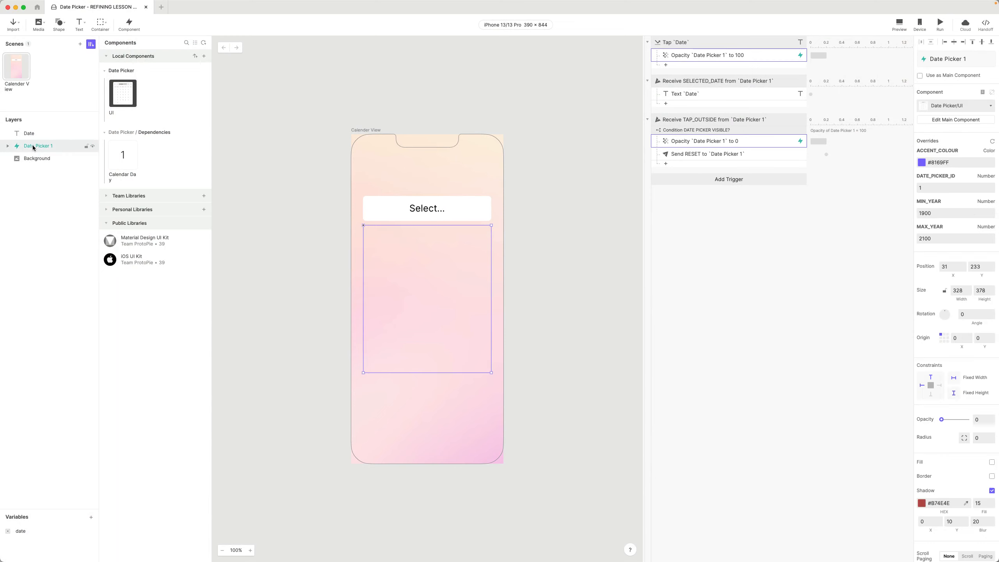
left_click(126, 92)
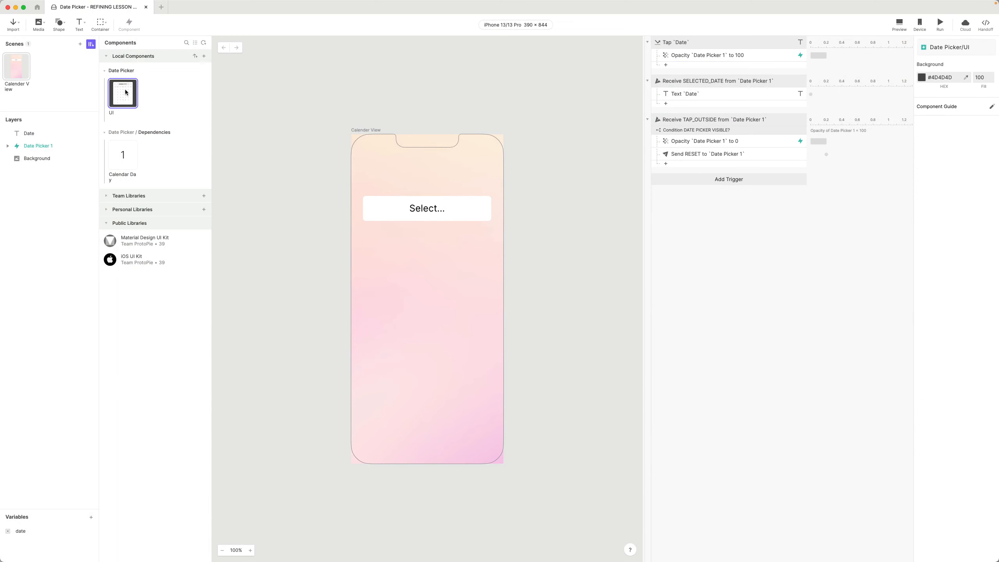
left_click(29, 148)
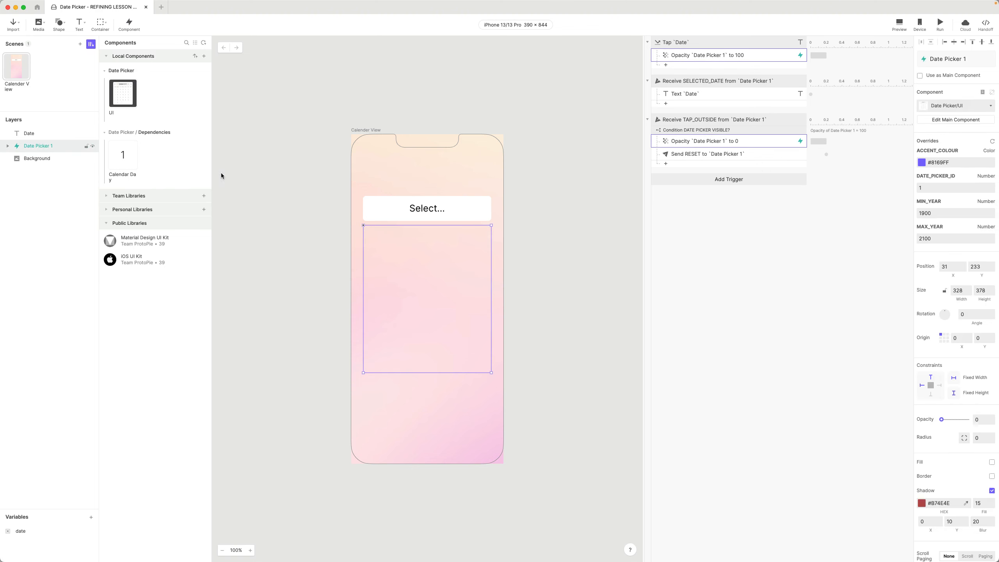
mouse_move(941, 419)
left_mouse_down()
mouse_move(960, 420)
mouse_move(935, 421)
left_mouse_up()
Preview the scene and open the calendar from the Select... field.
left_click(899, 24)
left_click_drag(902, 5, 286, 166)
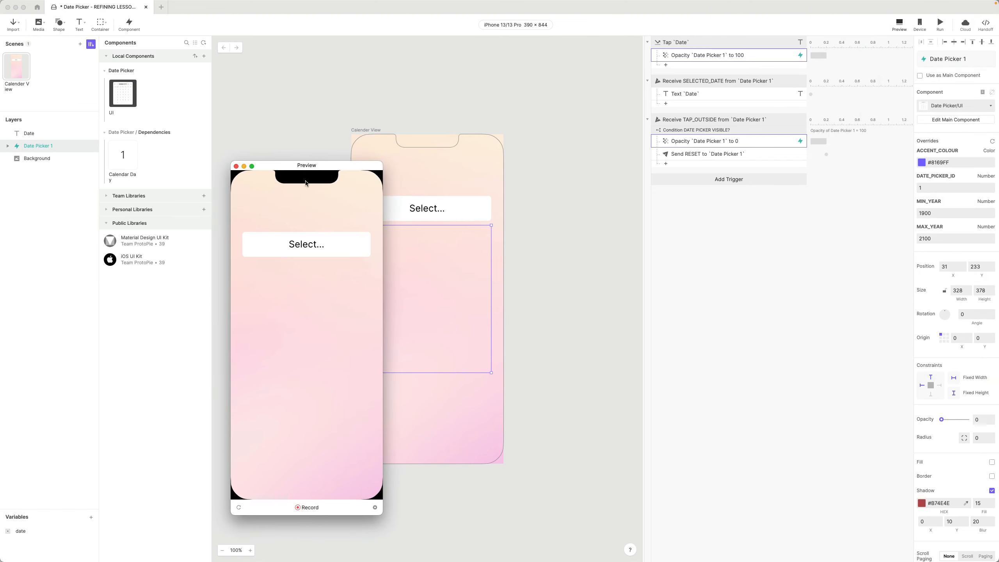
left_click(335, 244)
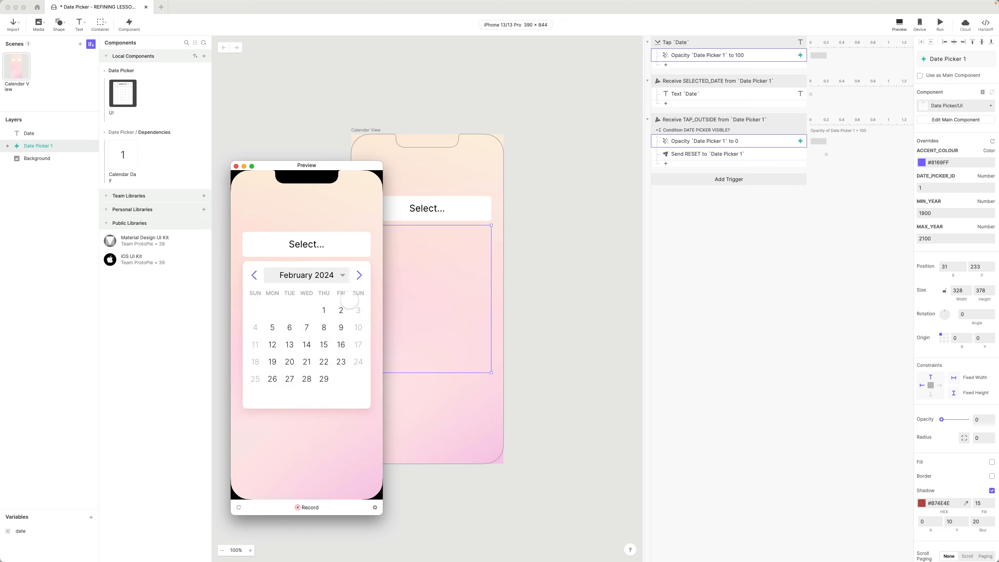
Browse the previewed calendar's months forward to May 2024 and back to November 2023.
left_click(357, 274)
left_click(357, 275)
left_click(357, 275)
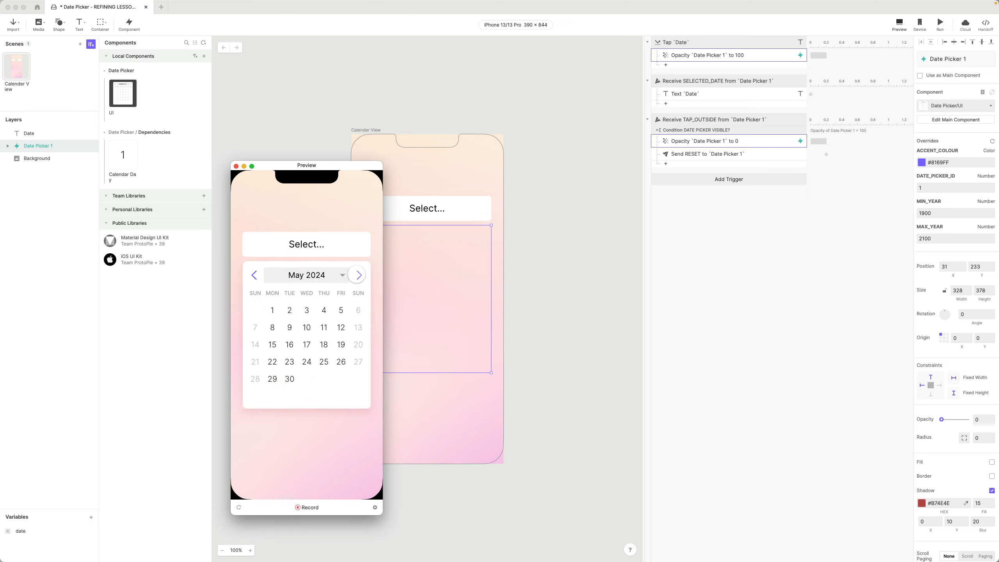
left_click(255, 274)
left_click(255, 275)
left_click(254, 275)
left_click(254, 275)
left_click(254, 275)
left_click(254, 274)
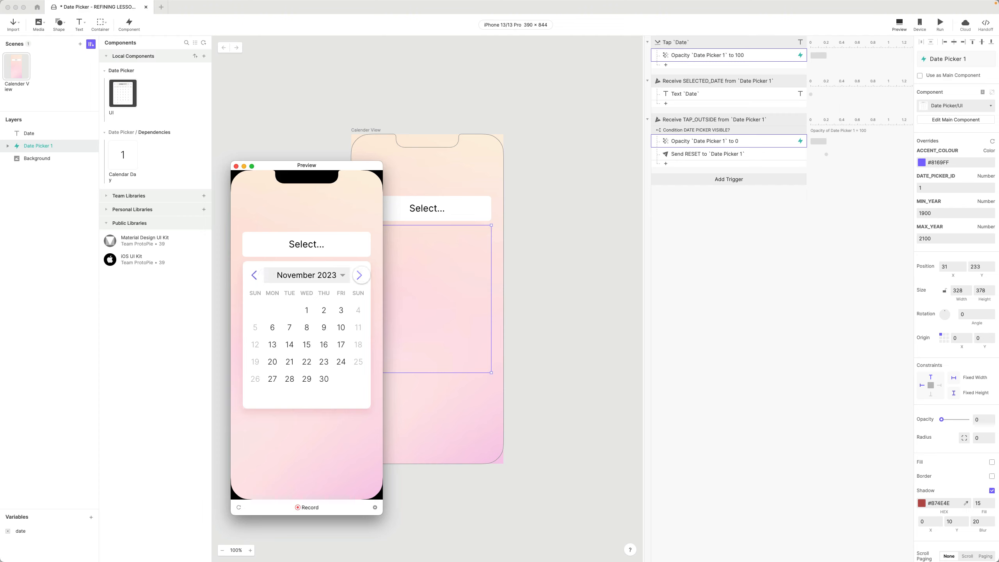
Move the previewed calendar to January 2024 and choose the 17th as the date.
left_click(359, 275)
left_click(359, 275)
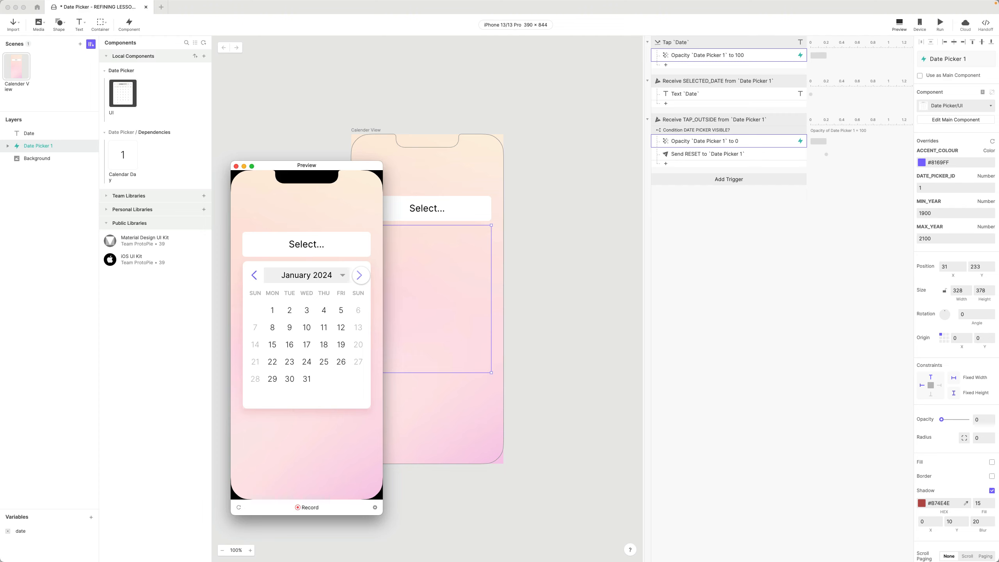
left_click(306, 344)
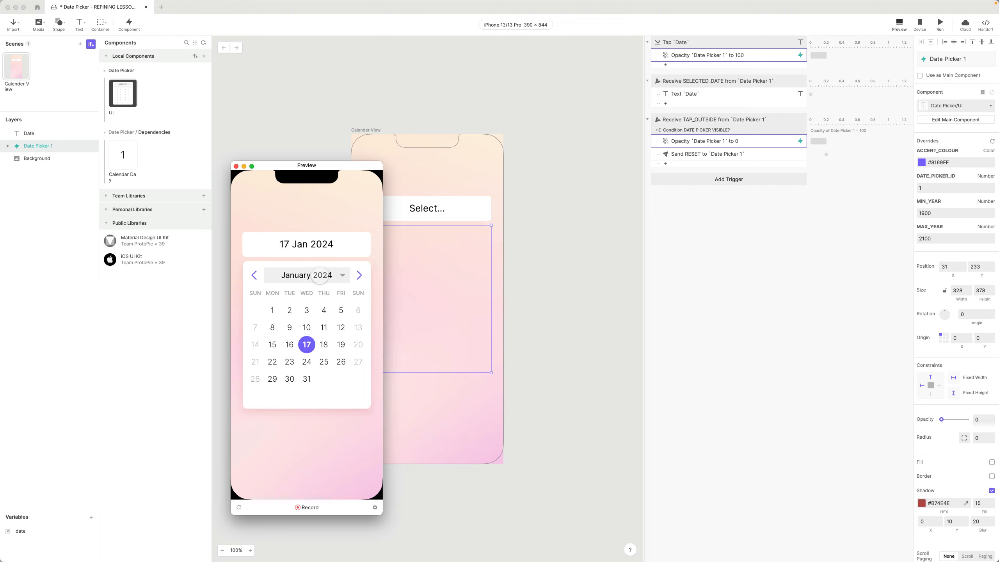
Scroll the calendar's year list between 1900 and 2100 in the month and year selector, and apply January 1930.
left_click(319, 275)
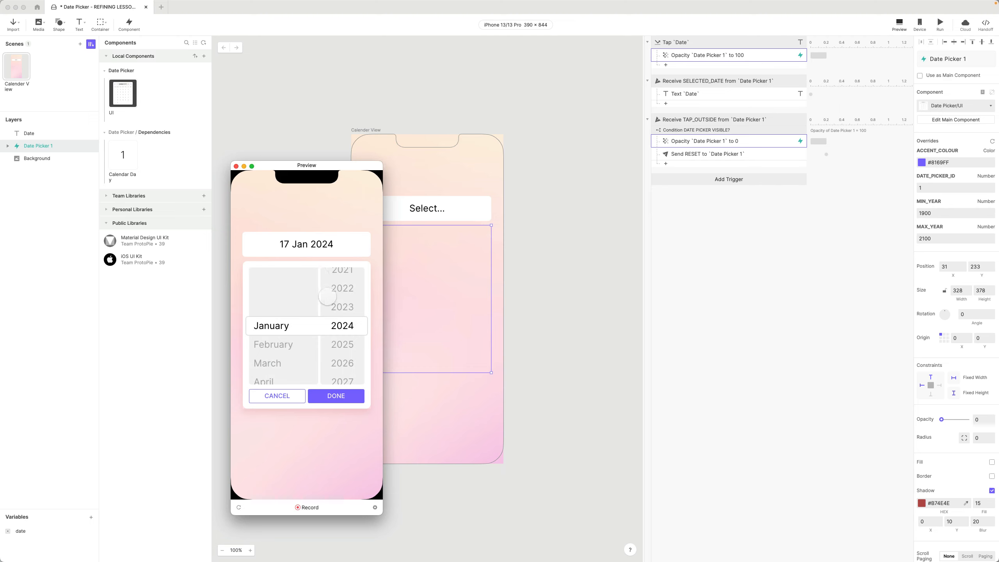
scroll(352, 321, "up", 15)
scroll(352, 320, "up", 20)
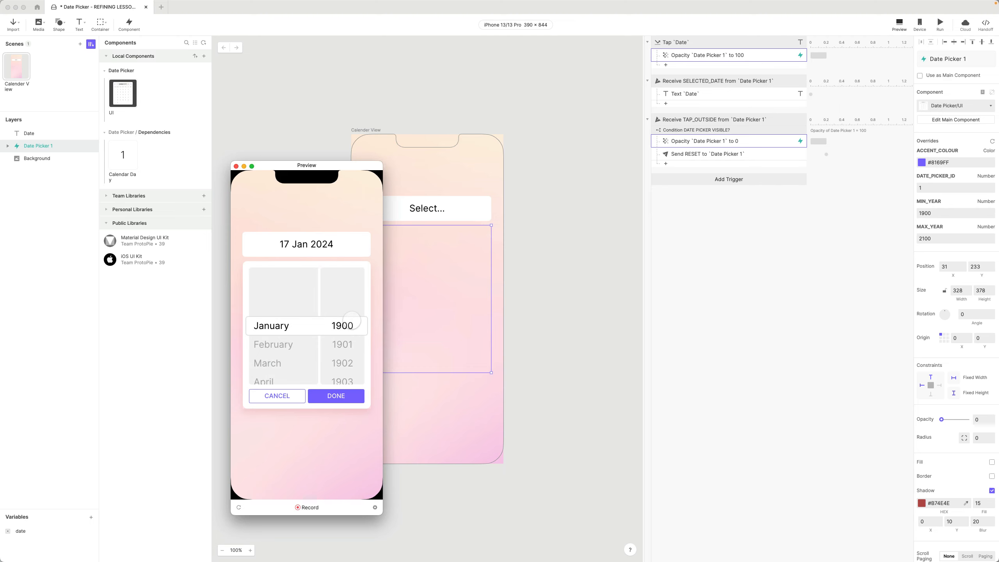
scroll(351, 321, "down", 20)
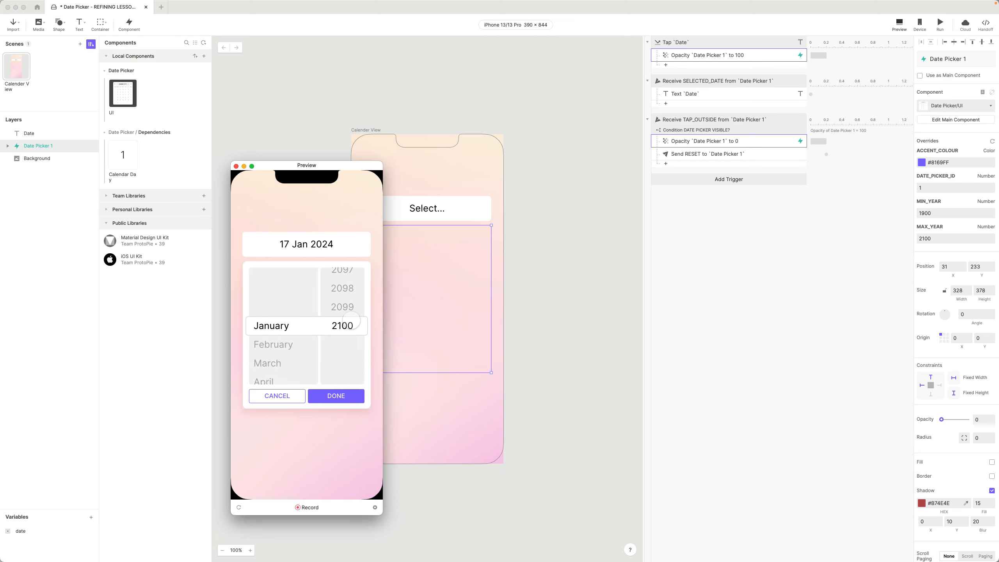
scroll(351, 321, "up", 20)
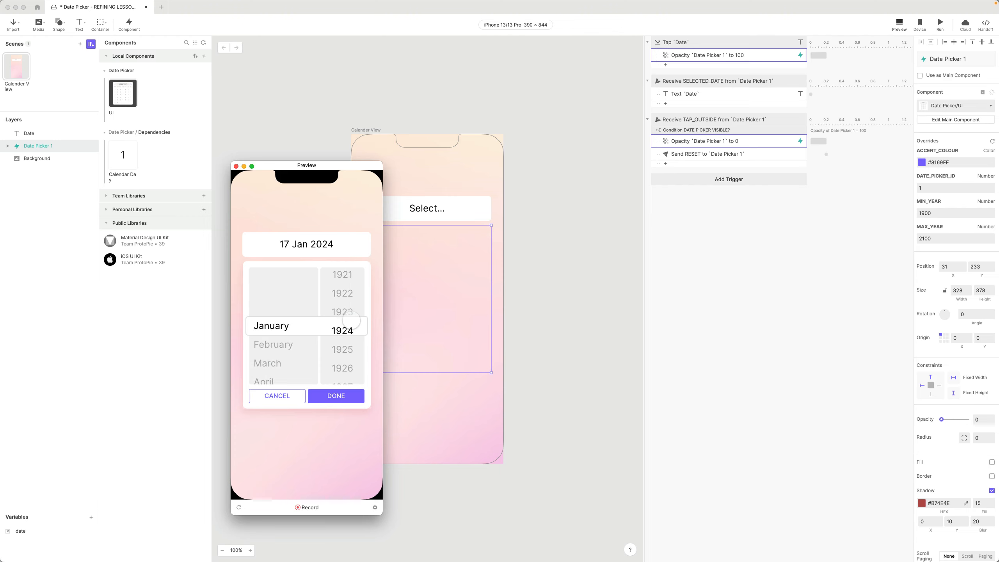
scroll(351, 321, "down", 20)
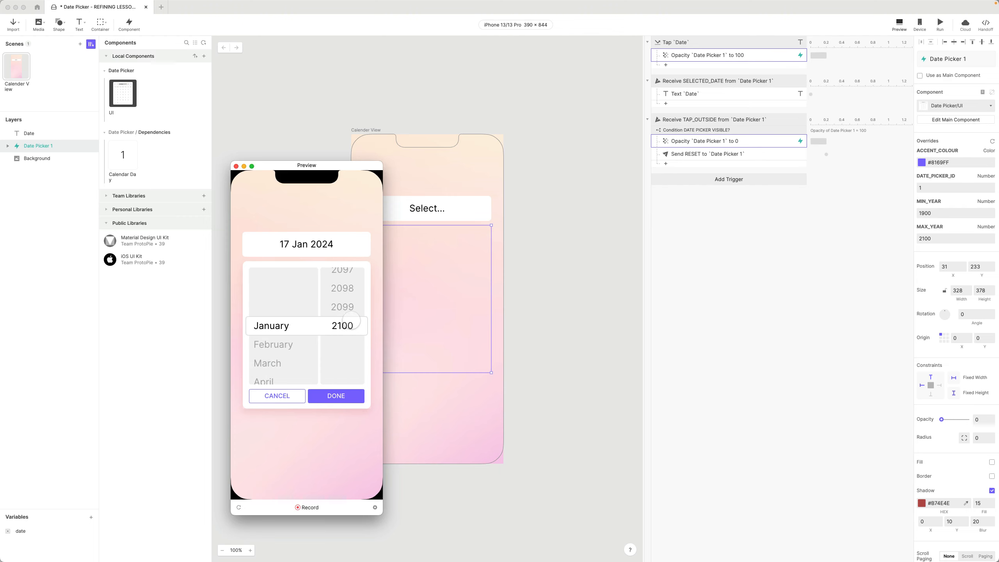
scroll(352, 321, "up", 20)
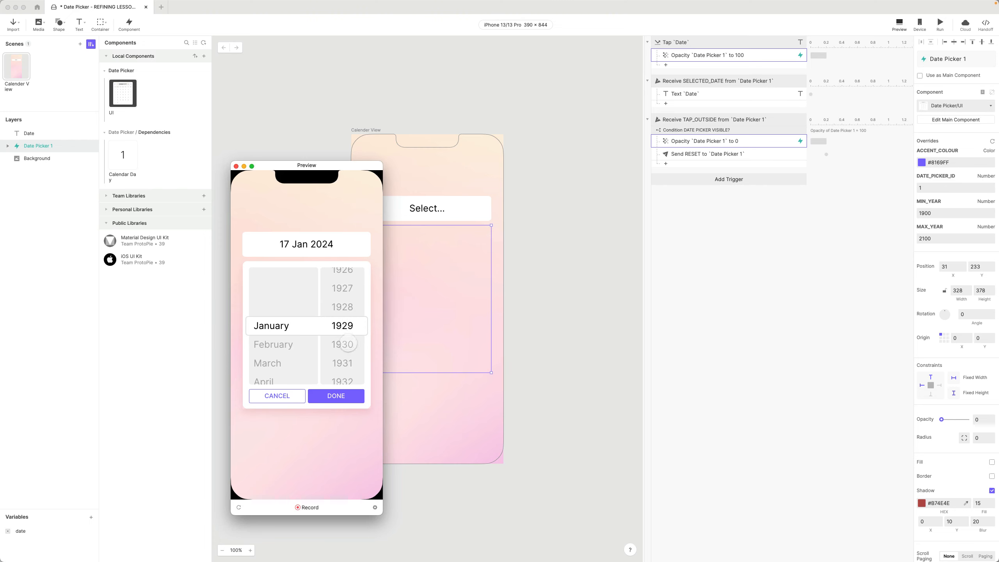
left_click(347, 344)
left_click(346, 396)
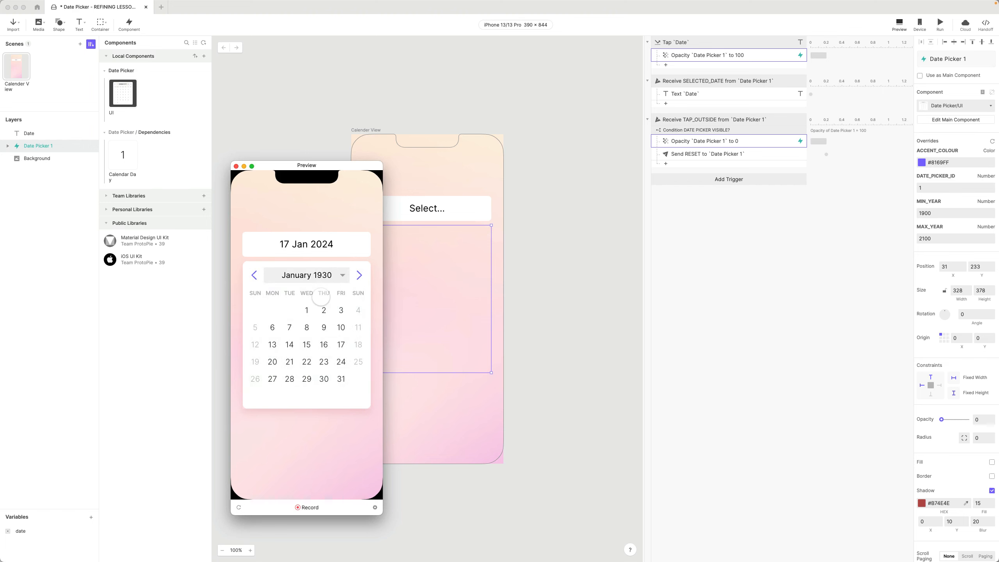
Choose 4 March 1930 in the previewed calendar and close the preview.
left_click(359, 275)
left_click(359, 275)
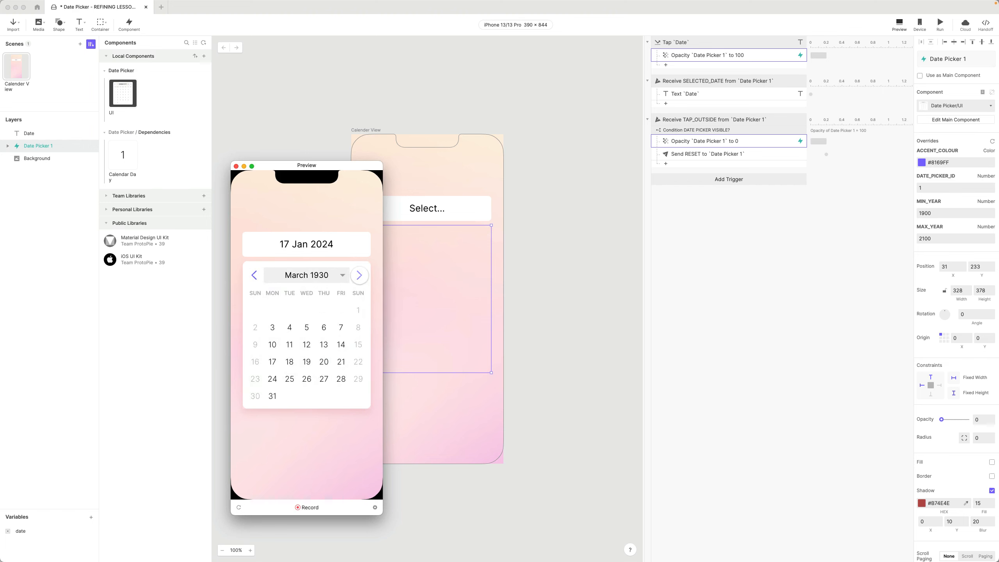
left_click(291, 327)
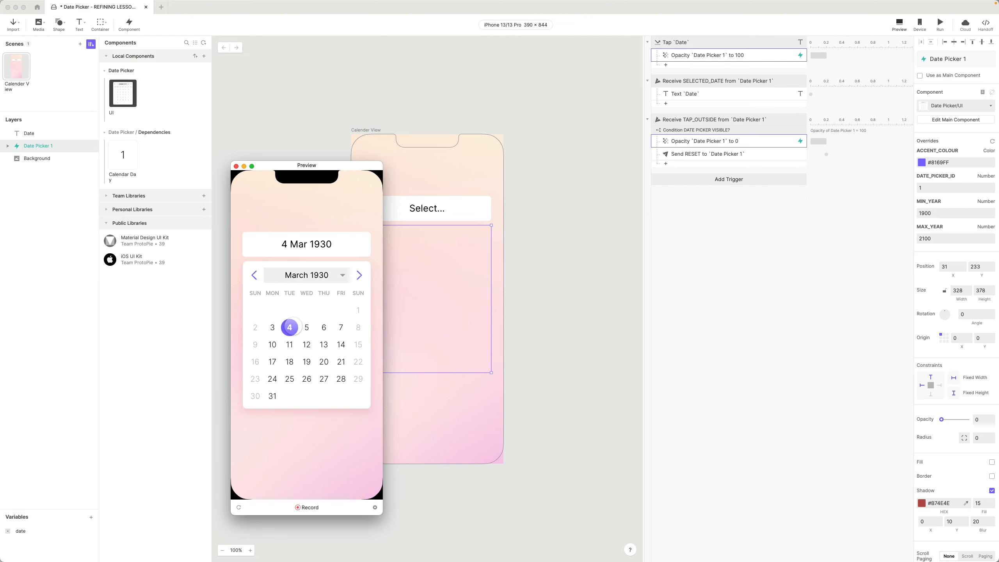
left_click(236, 167)
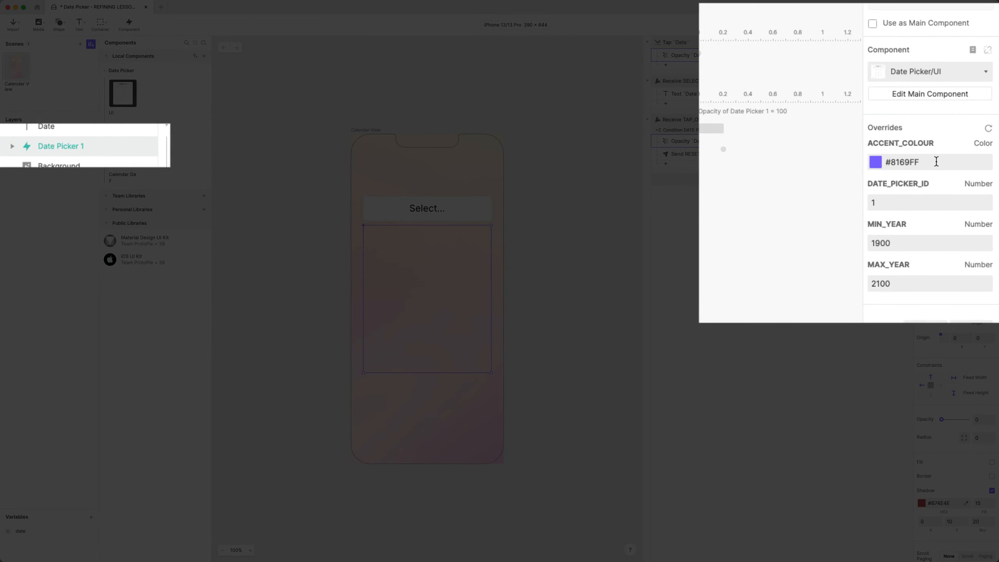
Set the ACCENT_COLOUR override of Date Picker 1 to the blue #00B5D5.
left_click(876, 163)
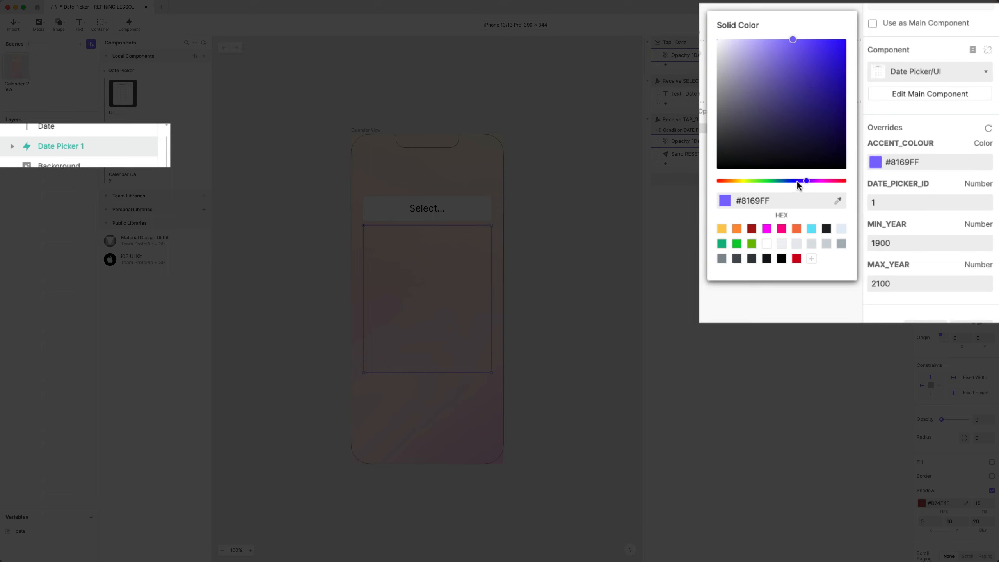
left_click_drag(796, 181, 785, 180)
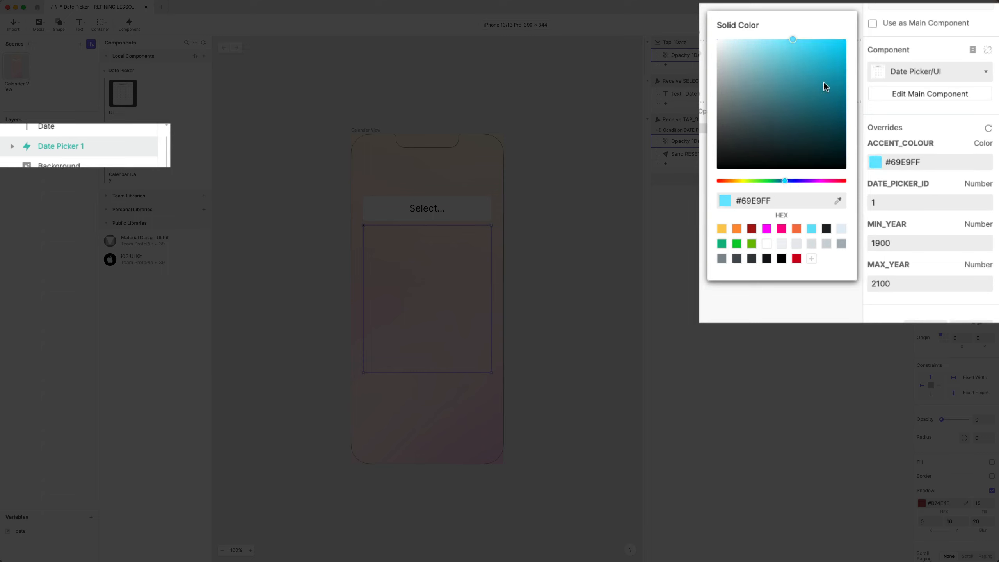
left_click_drag(824, 82, 850, 60)
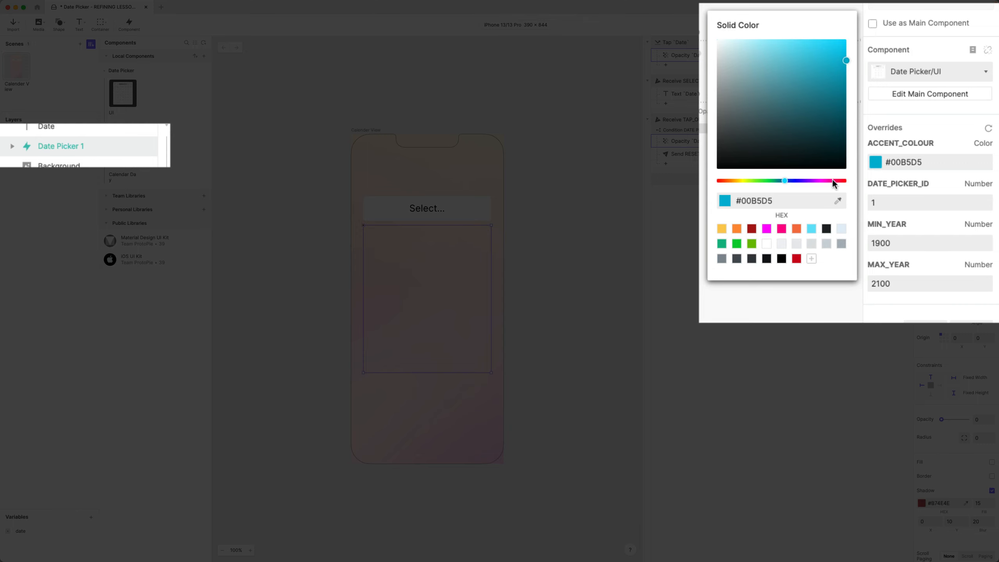
Check the accent colour in the preview by choosing 14 February 2024 and opening the month and year selector, cancelling it without changes.
left_click(923, 25)
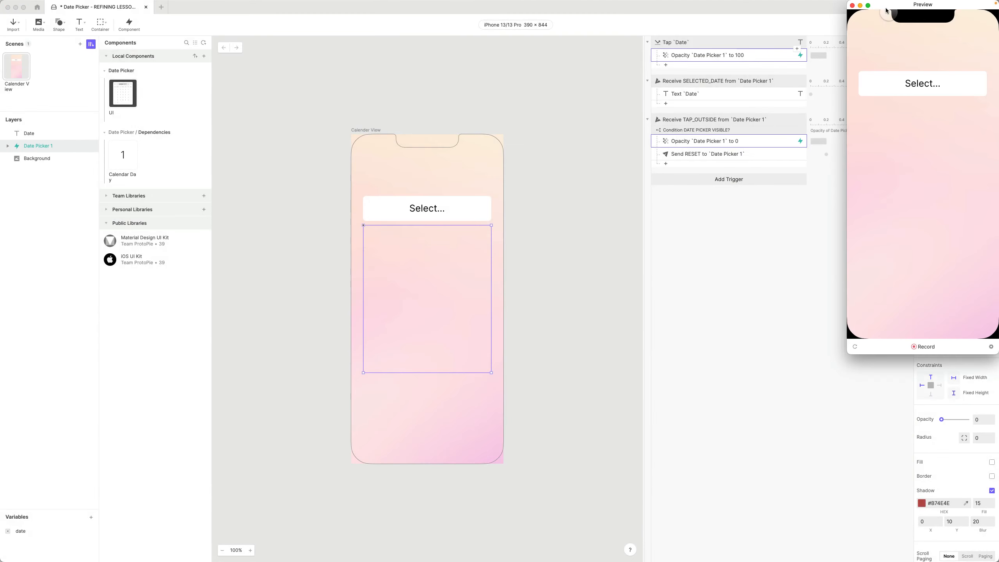
left_click_drag(888, 6, 550, 121)
left_click(600, 192)
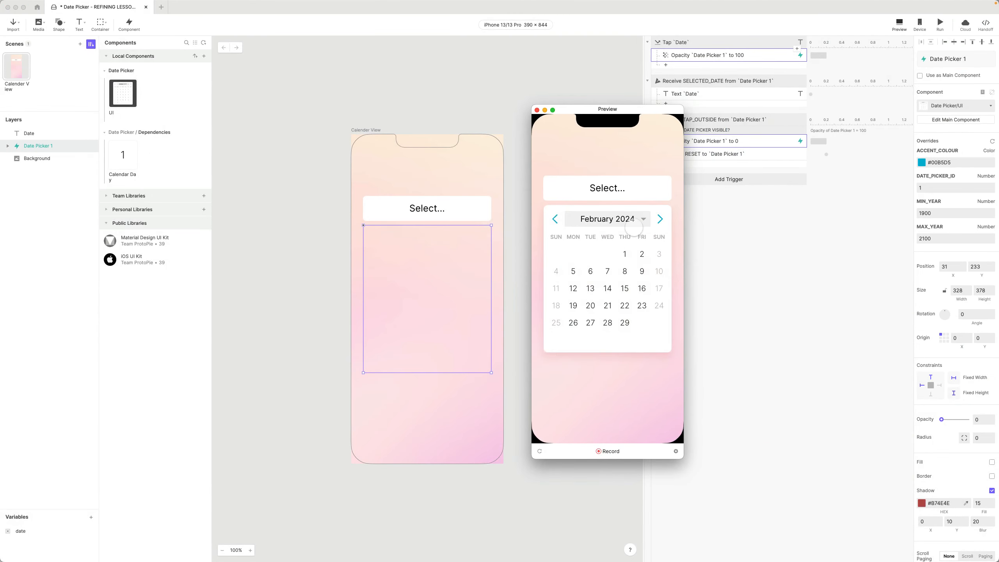
left_click(607, 288)
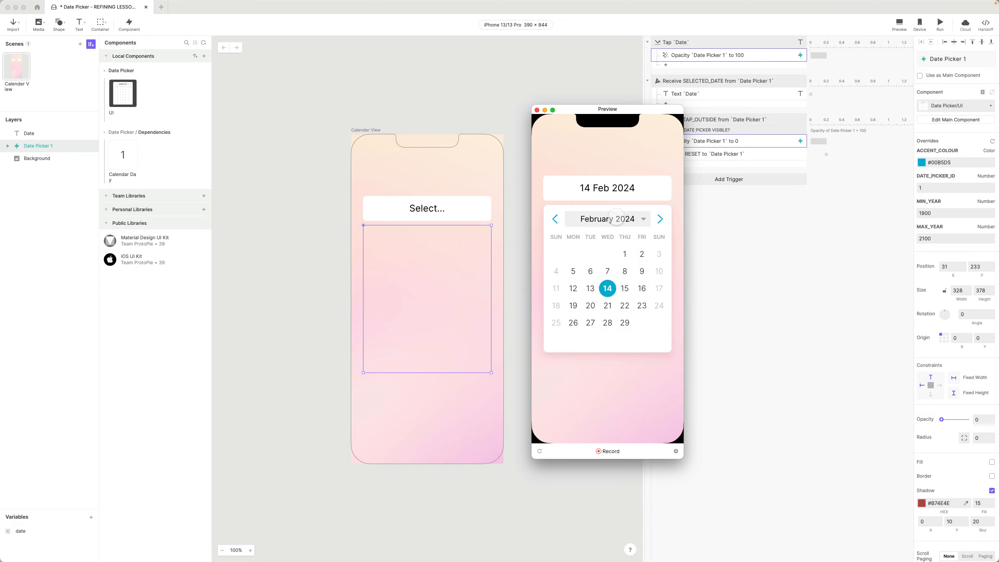
left_click(616, 218)
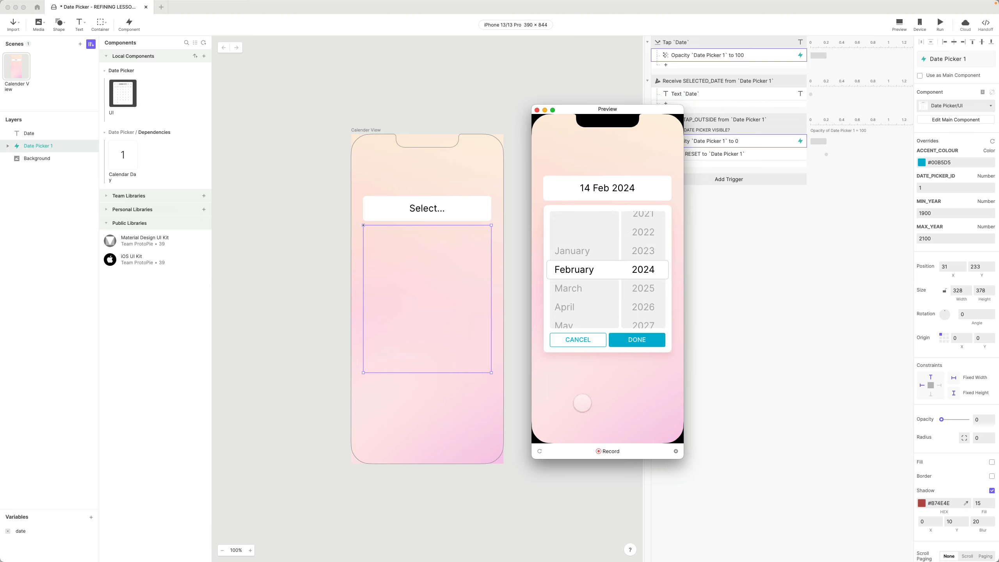
left_click(575, 343)
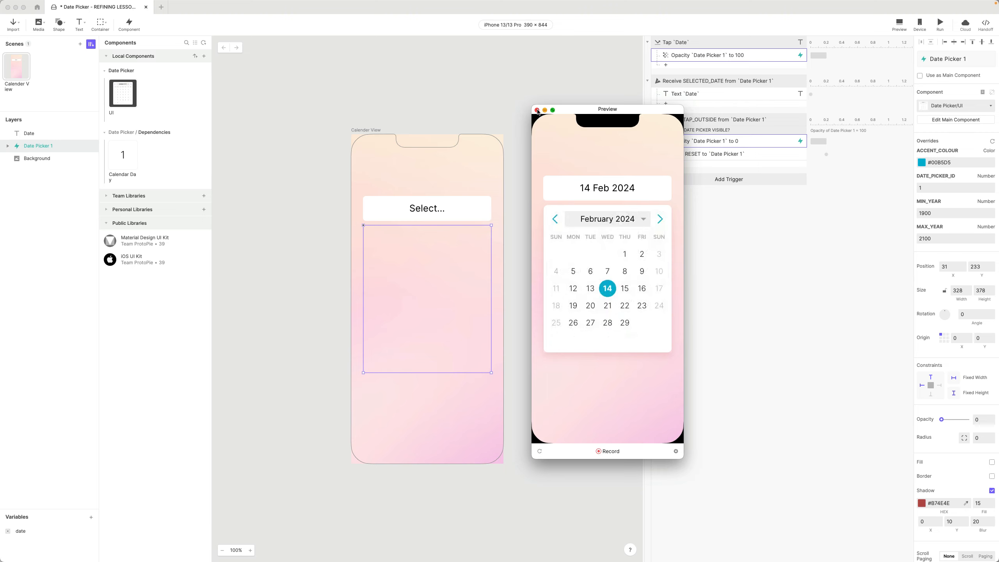
left_click(537, 109)
Preview the scene again and scroll the calendar's year list from 1900 to 2100, cancelling the selection.
left_click(947, 214)
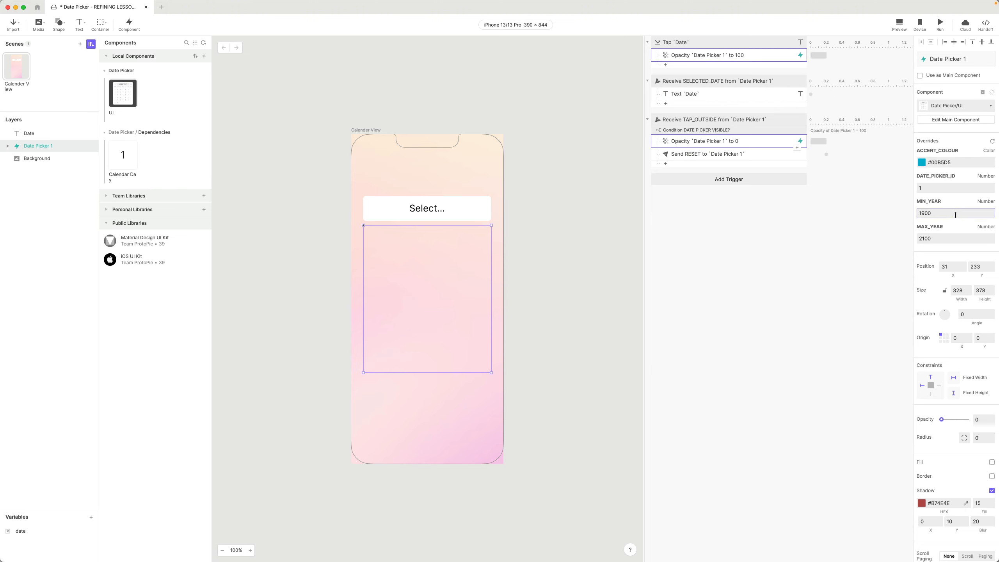
left_click(899, 24)
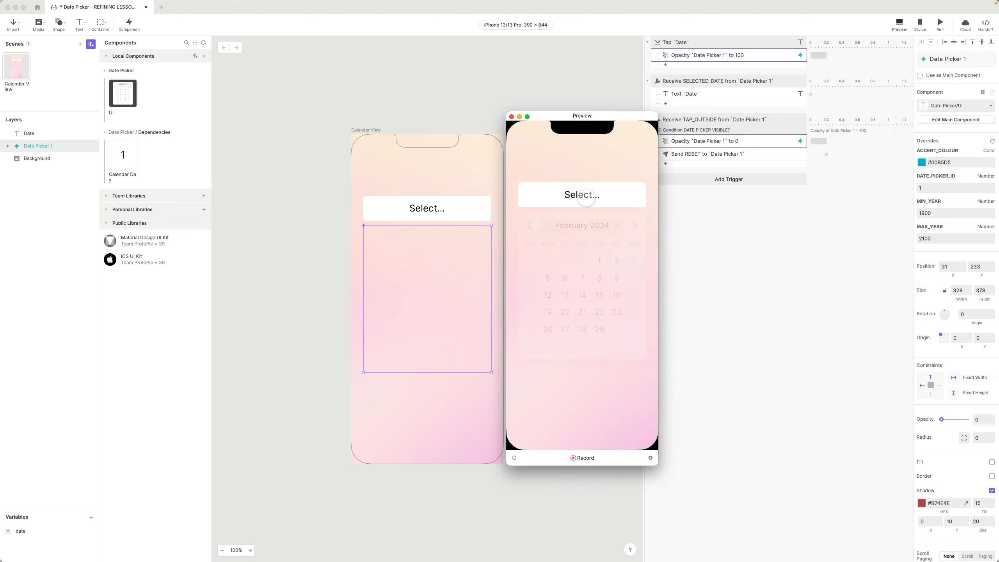
left_click(585, 196)
left_click(586, 228)
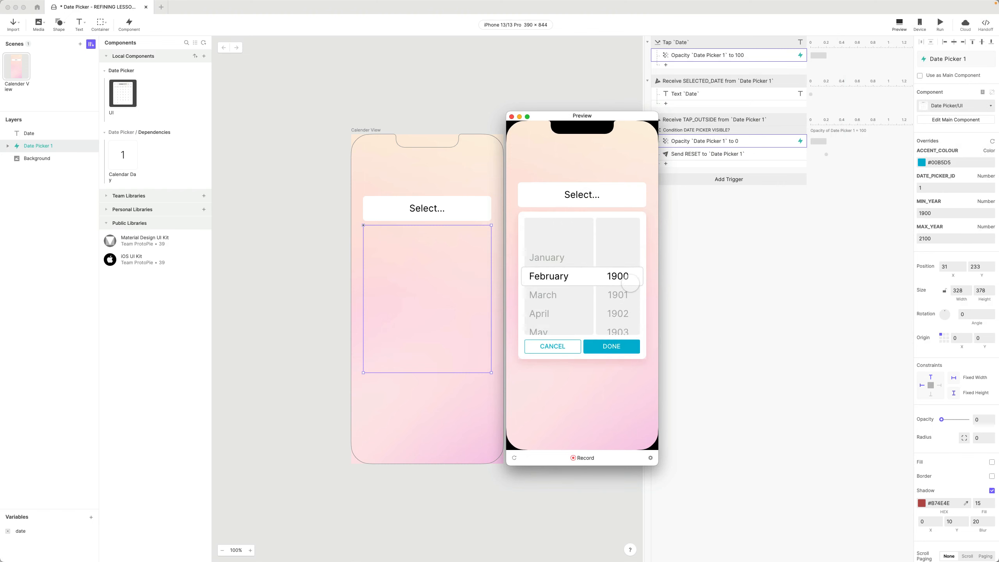
scroll(630, 284, "down", 20)
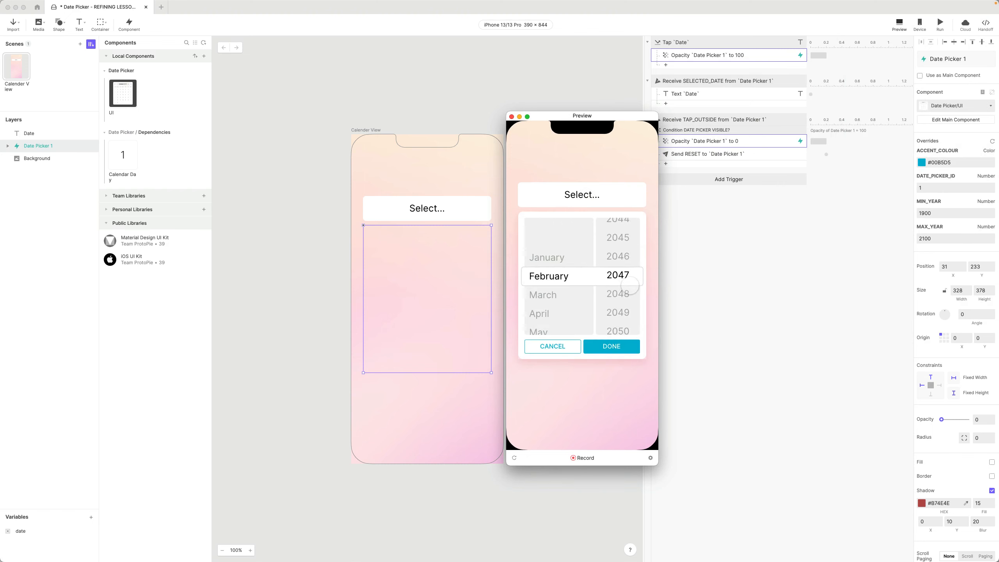
left_click(553, 346)
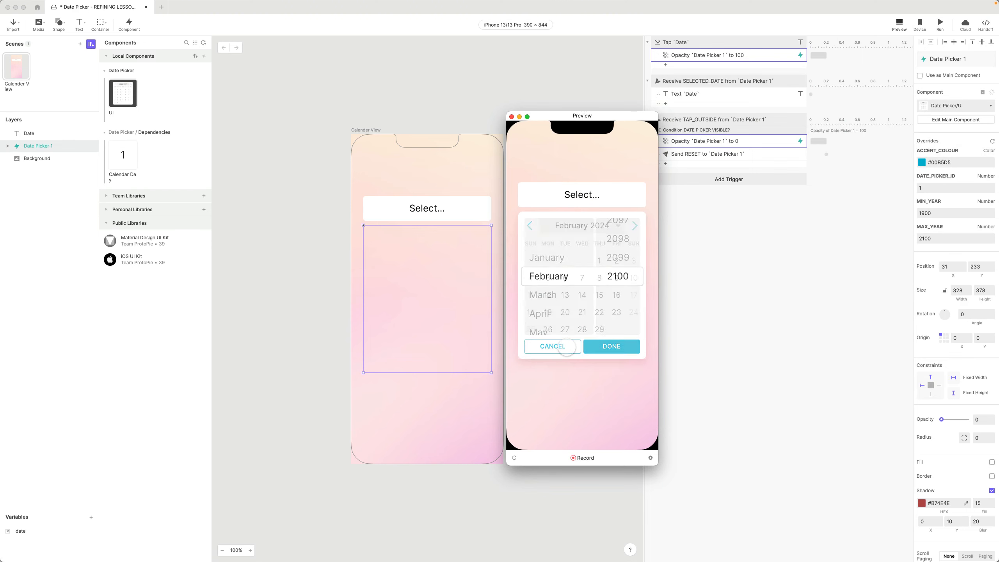
left_click(510, 118)
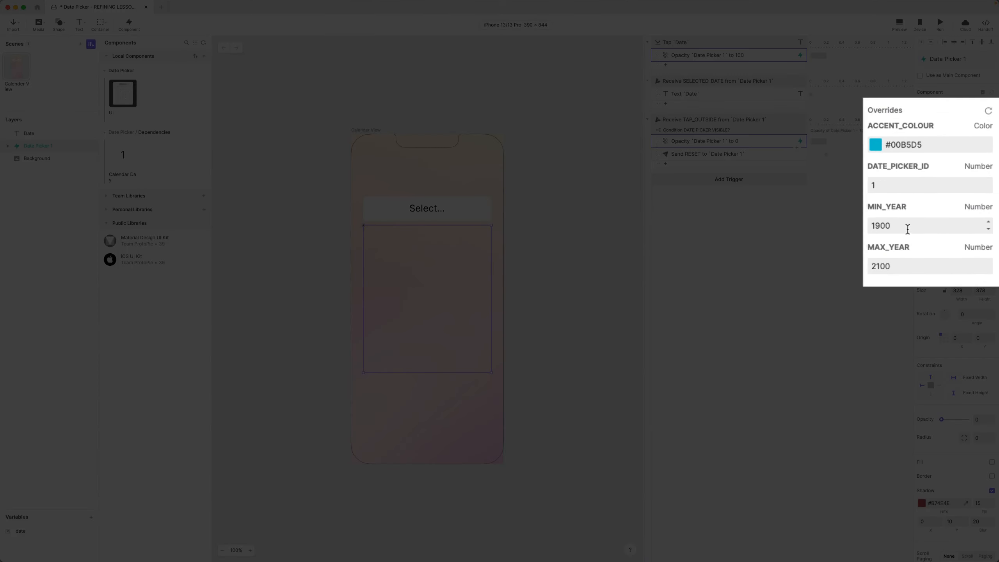
Set the MIN_YEAR override of Date Picker 1 to 2000 and MAX_YEAR to 2040.
left_click(907, 228)
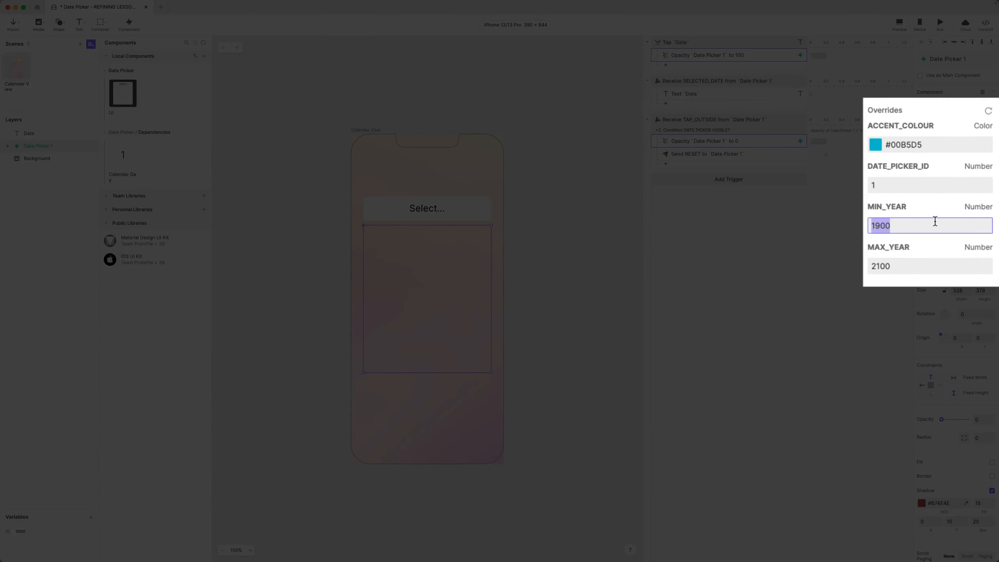
type("2000")
key("Tab")
type("2040")
key("Return")
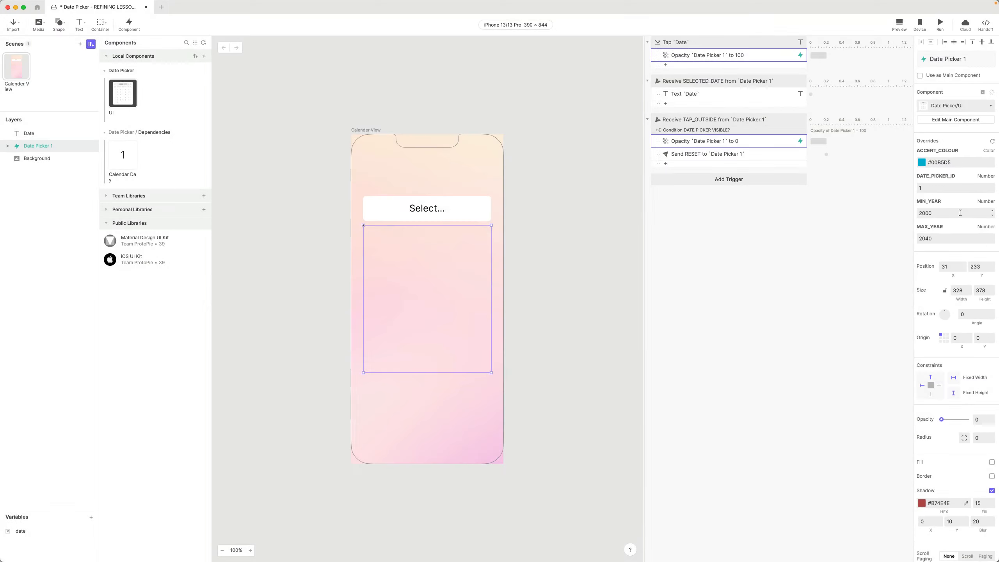
Preview the scene and scroll the calendar's year list between 2040 and 2000, cancelling the selection and closing the preview.
left_click(899, 25)
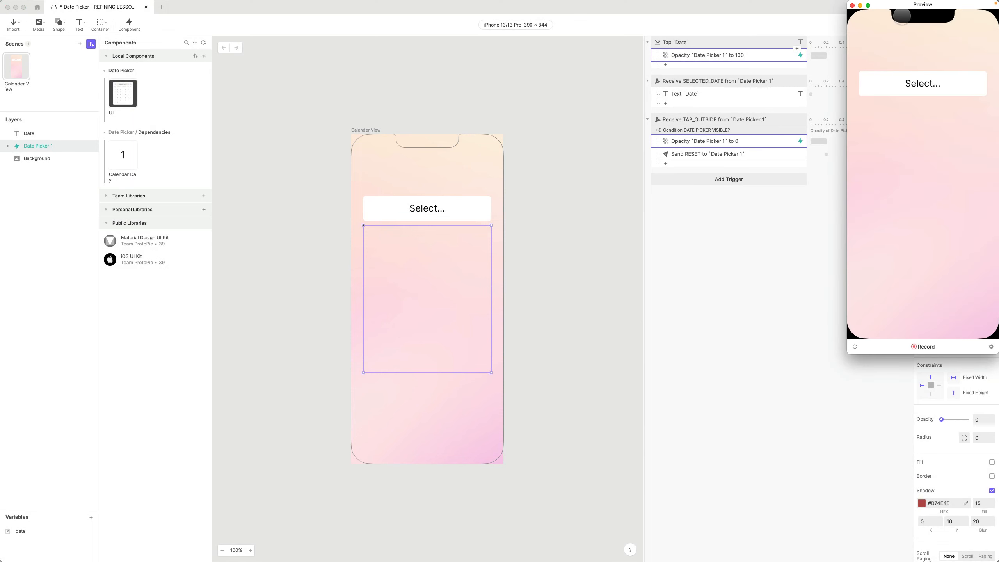
left_click(909, 83)
left_click_drag(920, 5, 586, 87)
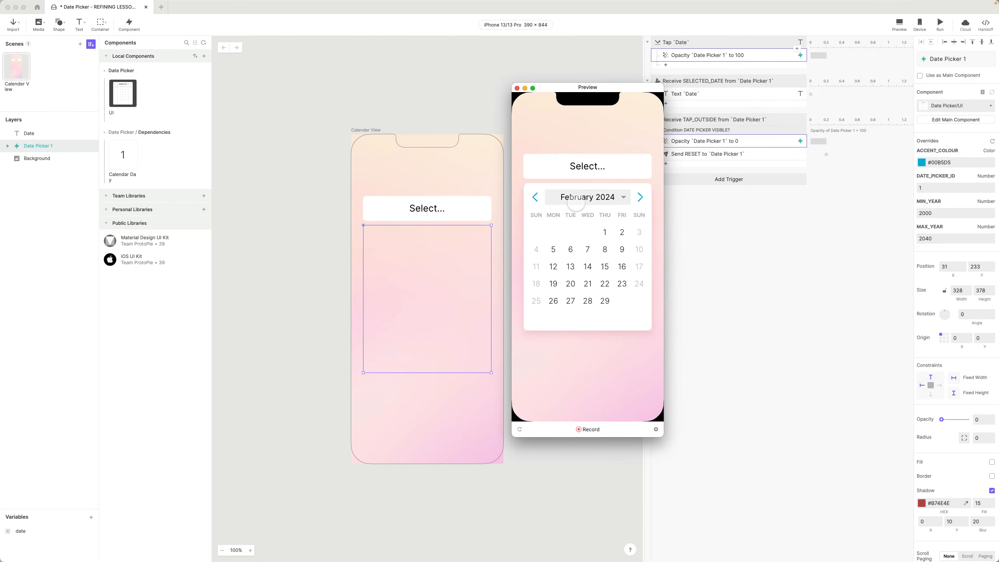
left_click(577, 203)
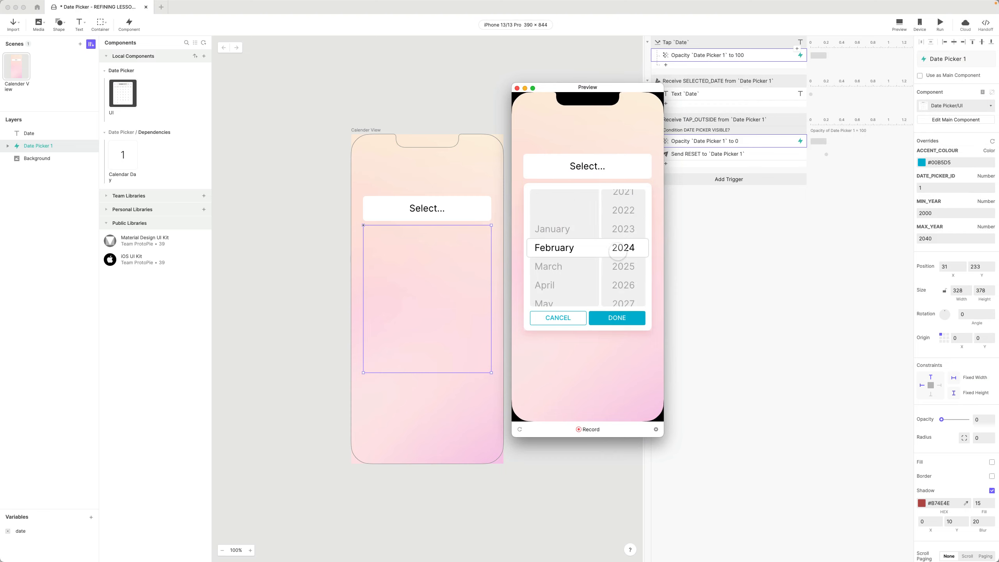
scroll(624, 249, "up", 10)
scroll(624, 248, "down", 15)
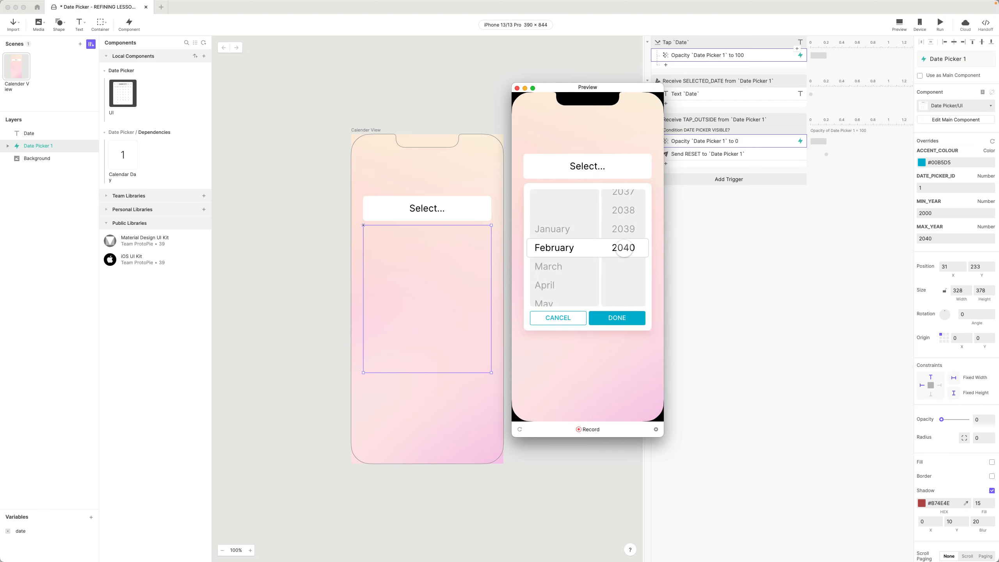
scroll(624, 249, "up", 15)
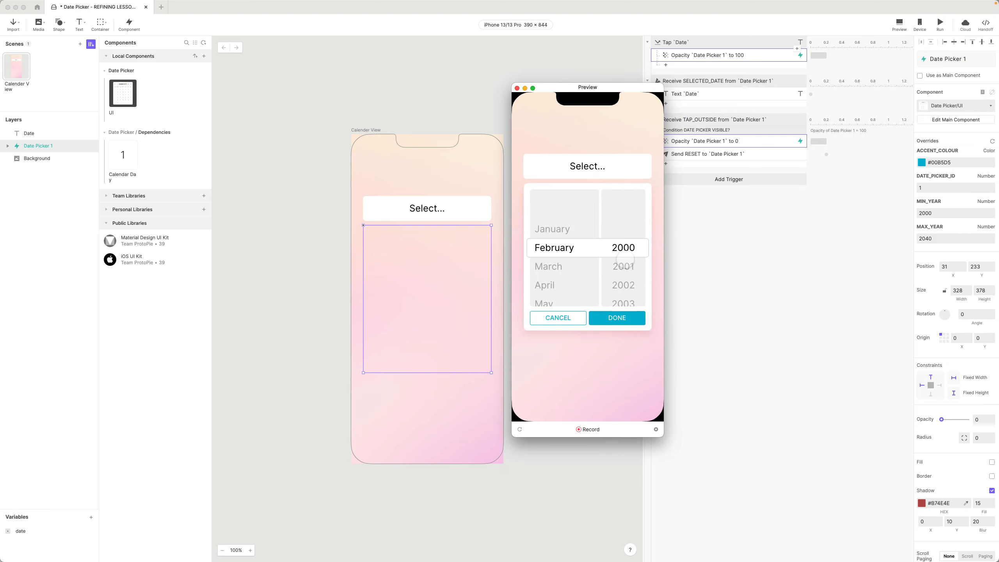
left_click(566, 316)
left_click(517, 88)
Close the finished date picker file and create a new blank pie.
left_click_drag(920, 185, 865, 185)
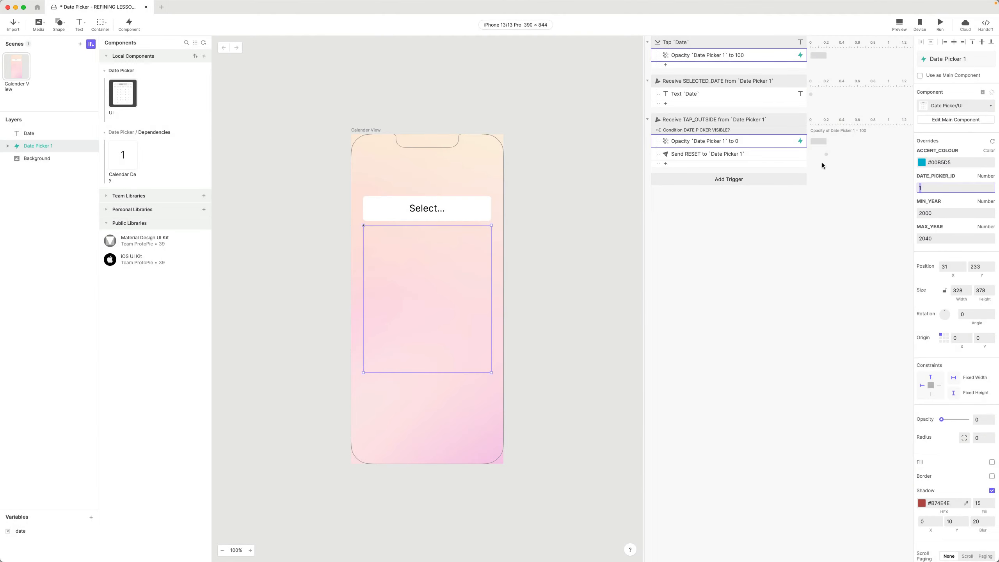
left_click(146, 7)
left_click(509, 203)
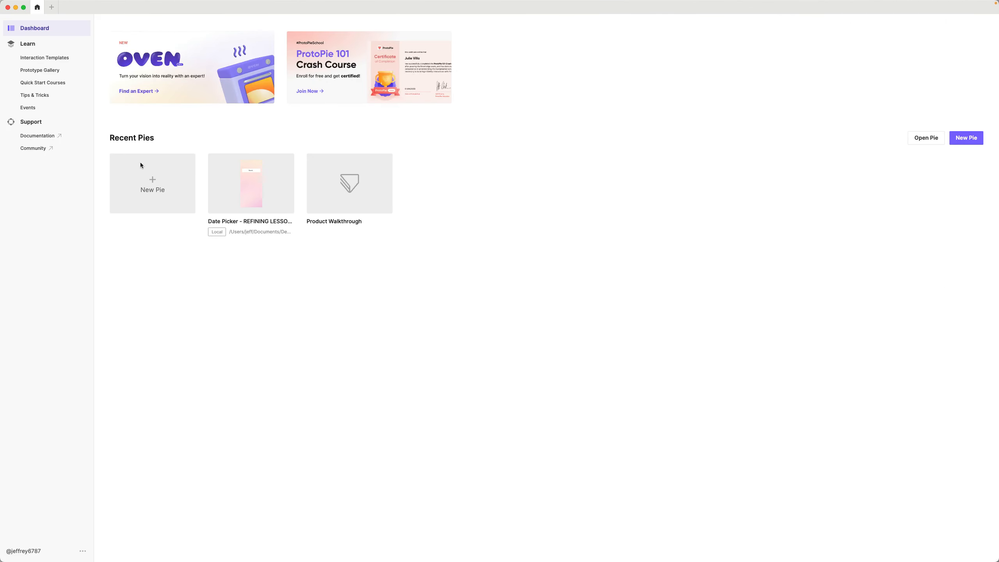
left_click(149, 172)
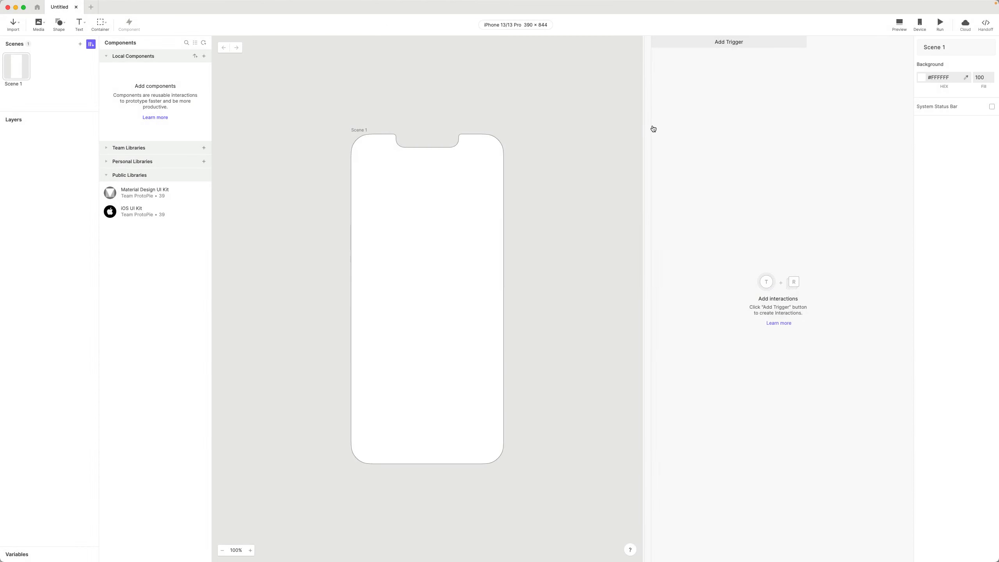
Switch to the date picker design in Figma and check the Inter font's page on Google Fonts.
key("super+Tab")
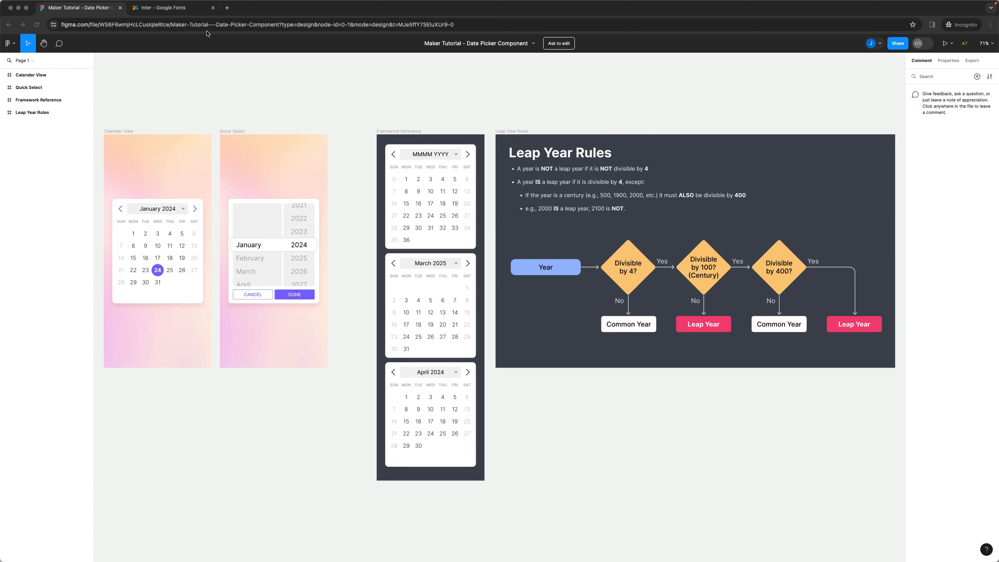
left_click(163, 10)
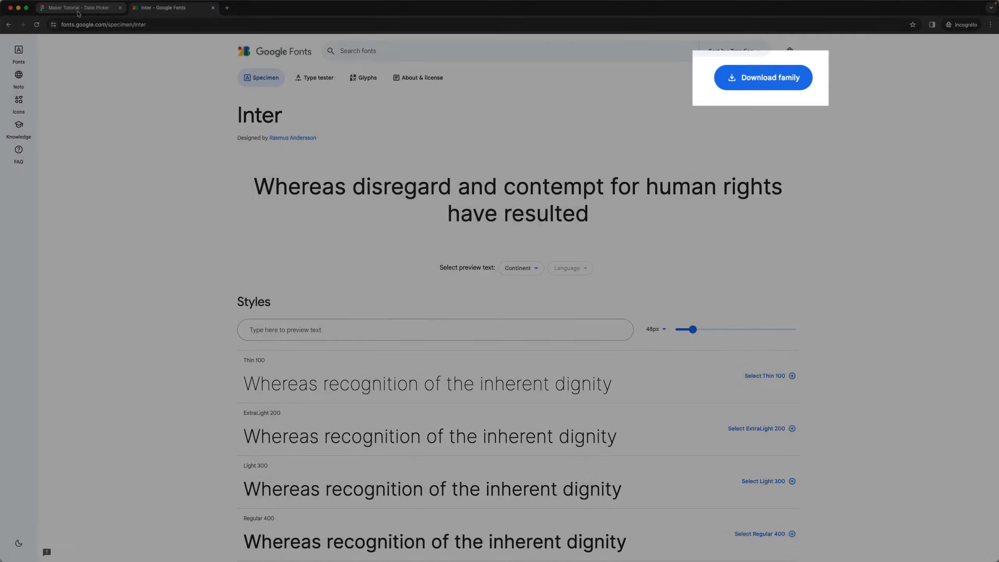
left_click(78, 12)
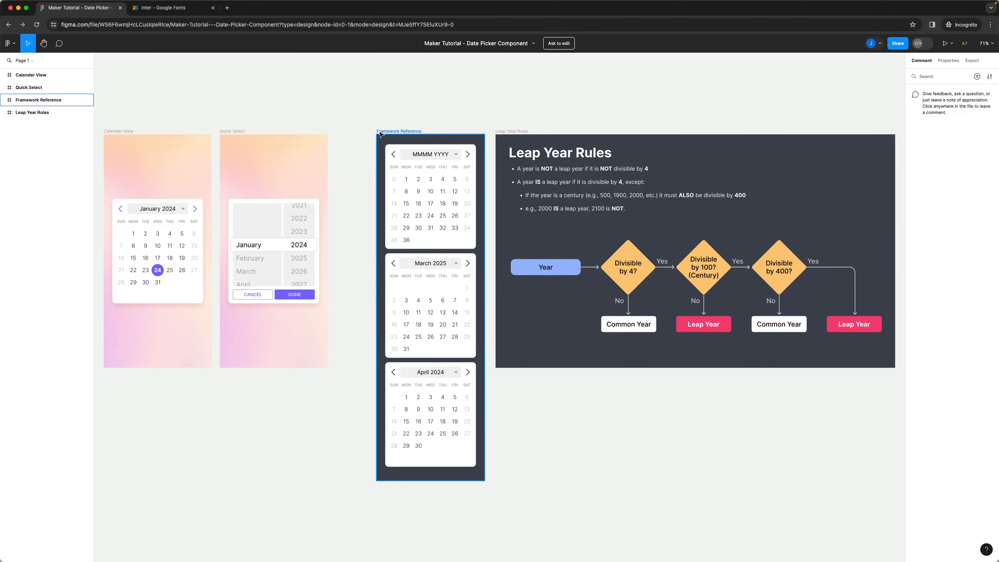
Examine the Calender View, Quick Select, Framework Reference and Leap Year Rules frames in the date picker design.
scroll(378, 158, "left", 3)
scroll(262, 216, "up", 6)
scroll(262, 217, "down", 2)
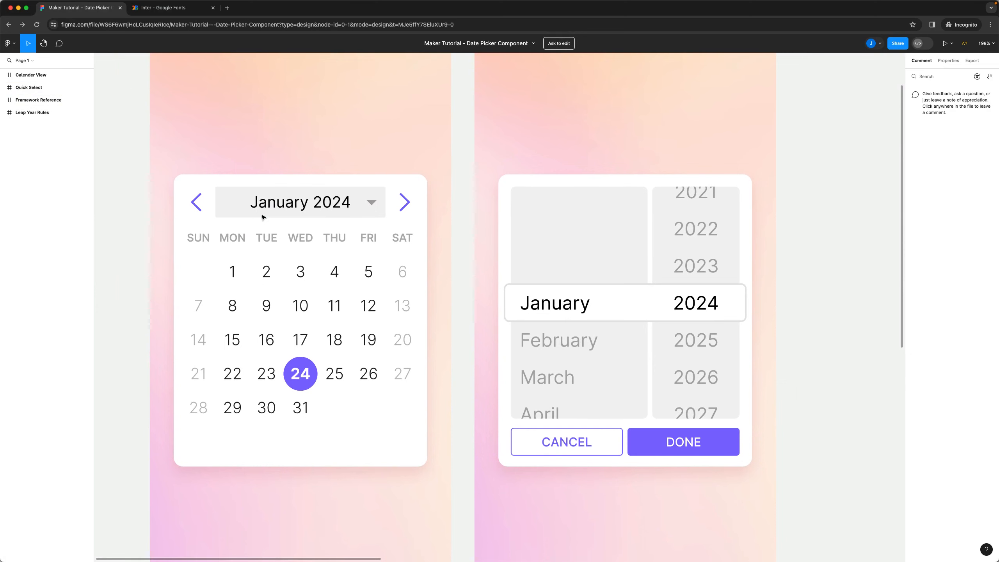
scroll(262, 217, "down", 3)
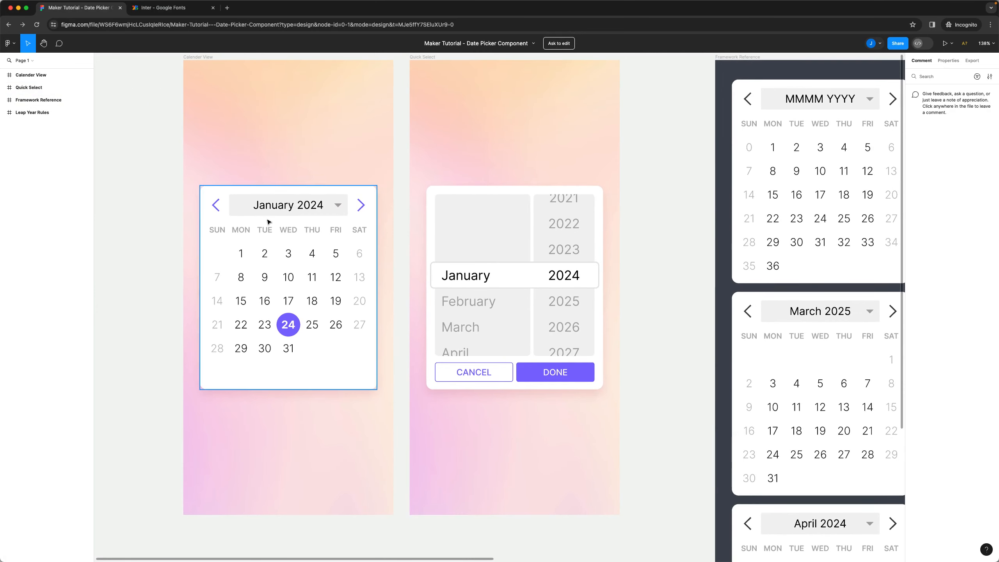
scroll(265, 226, "up", 1)
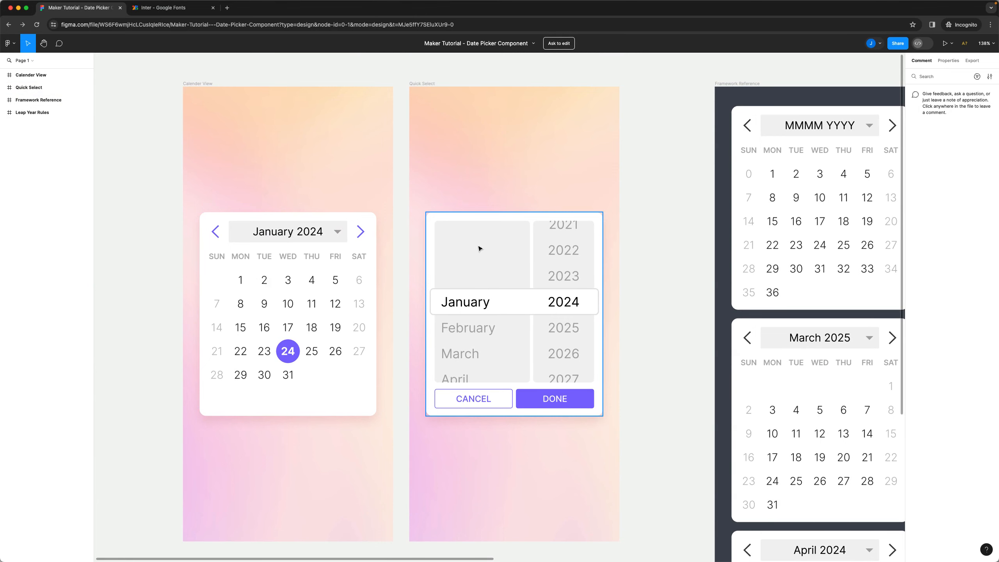
scroll(479, 247, "right", 5)
scroll(479, 248, "down", 5)
scroll(480, 248, "down", 2)
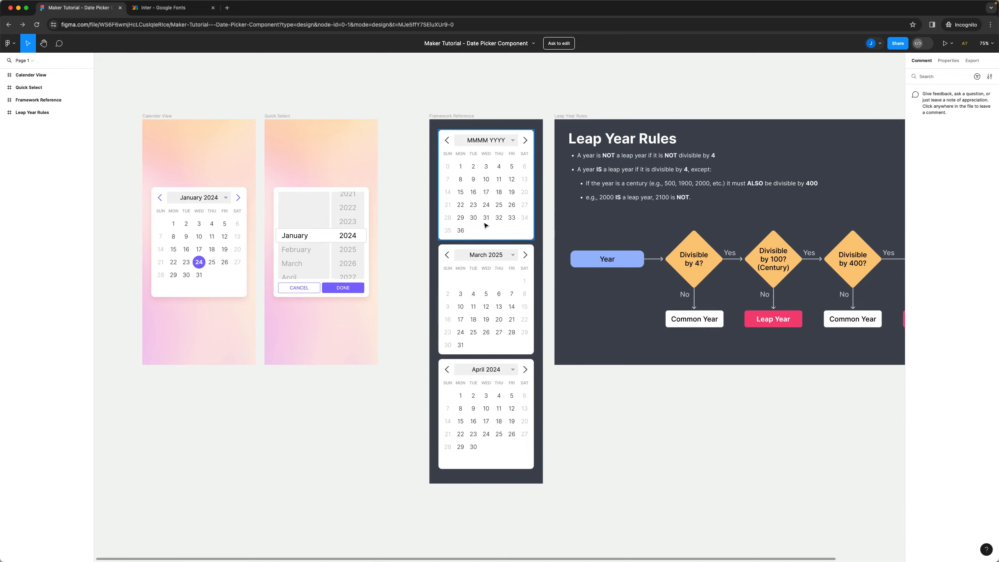
scroll(493, 246, "right", 5)
scroll(485, 225, "up", 2)
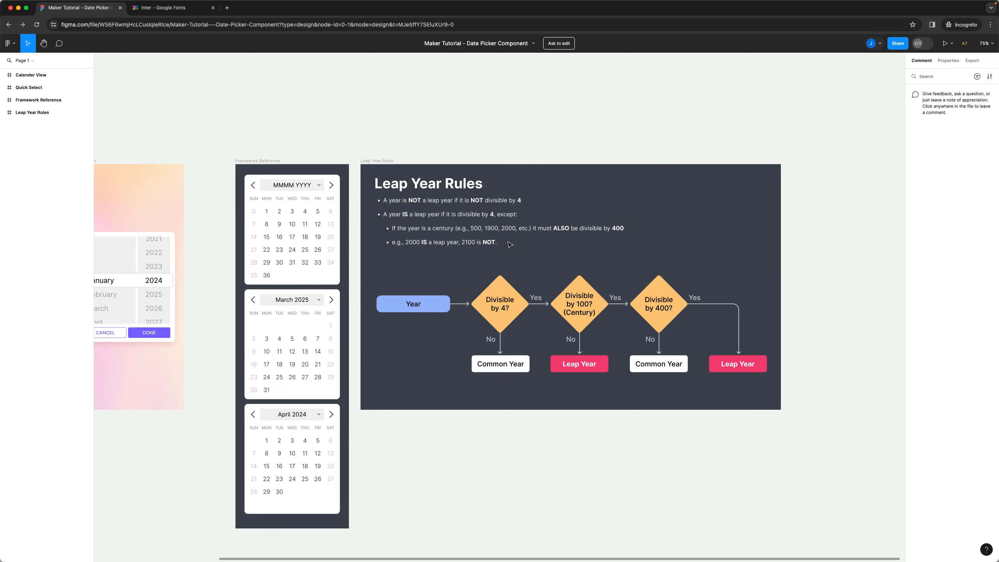
scroll(510, 244, "left", 10)
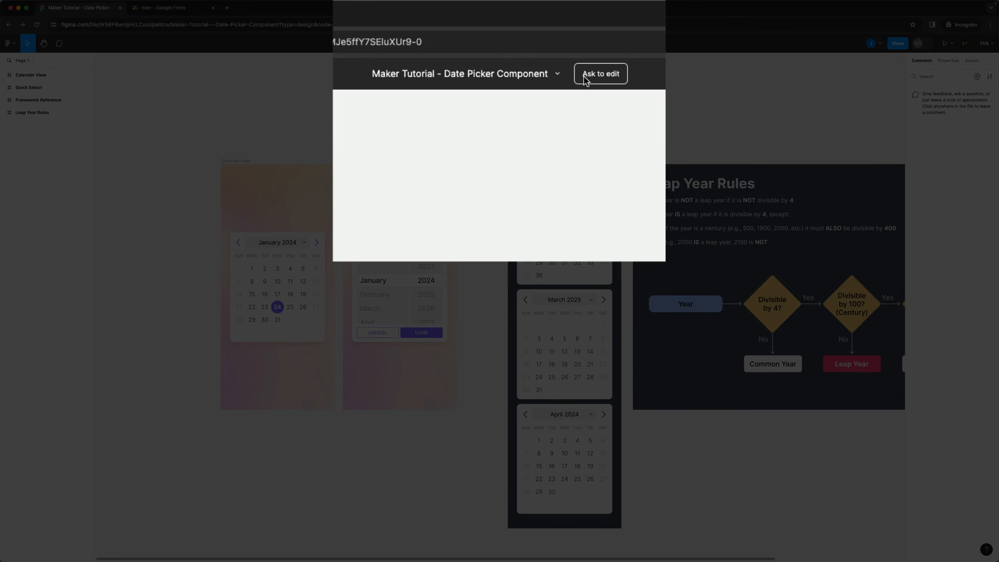
Duplicate the Date Picker Component design file to the drafts and run the ProtoPie plugin in the copy.
left_click(558, 75)
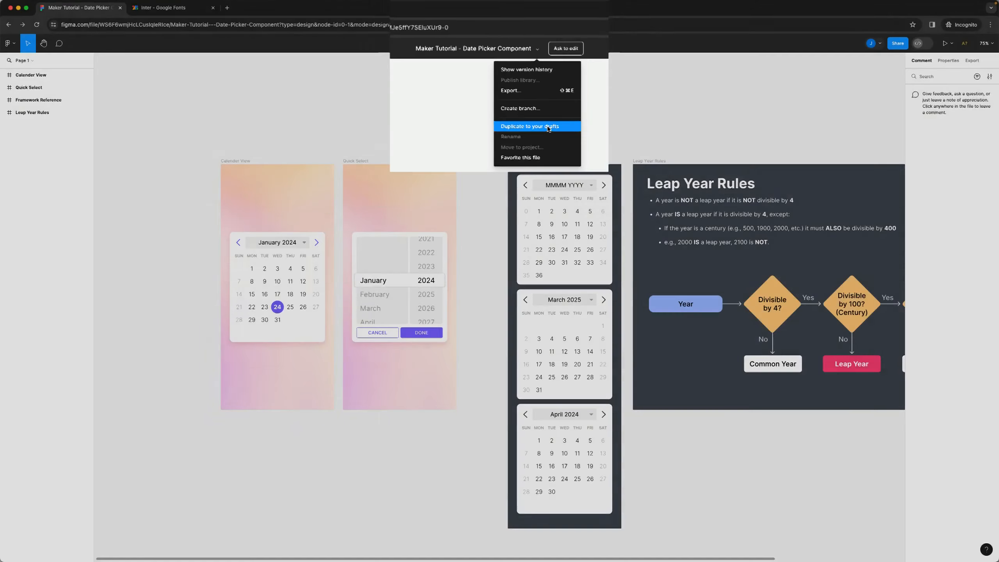
left_click(572, 192)
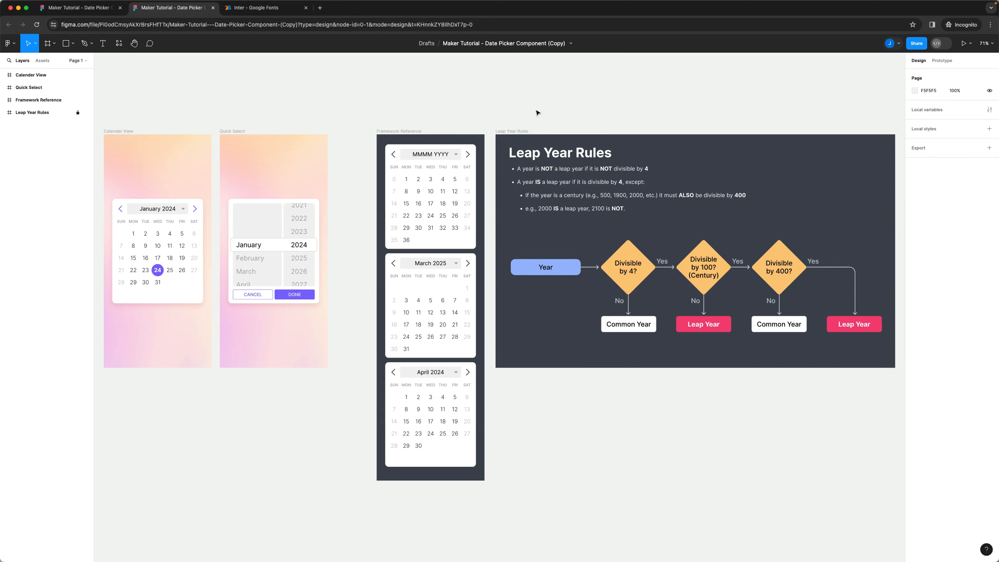
right_click(348, 98)
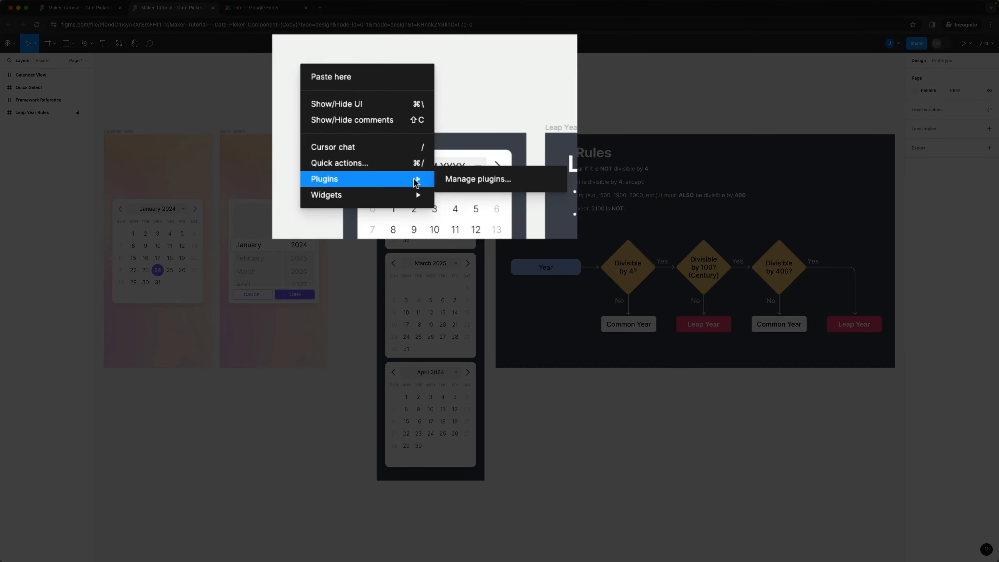
left_click(486, 180)
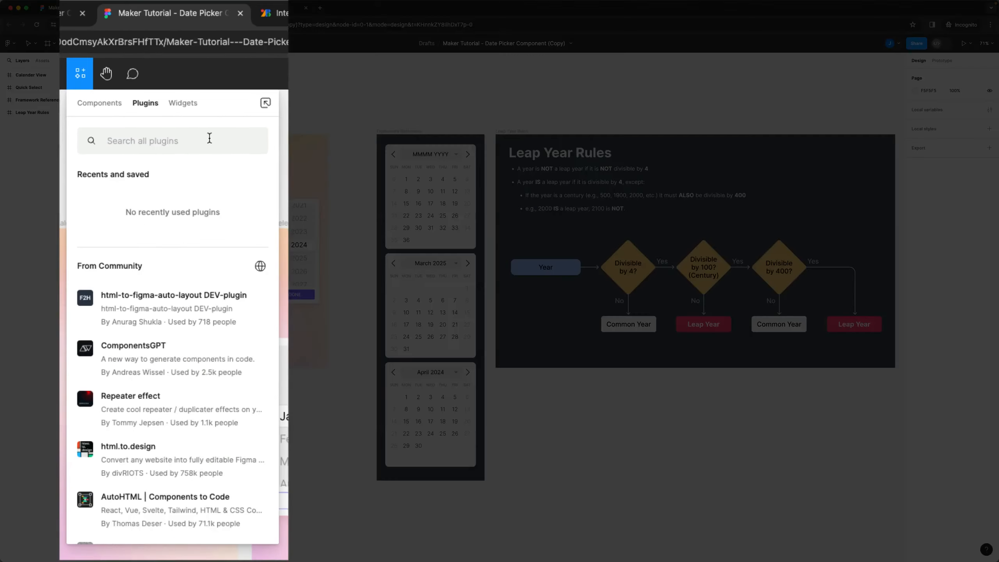
type("protopie")
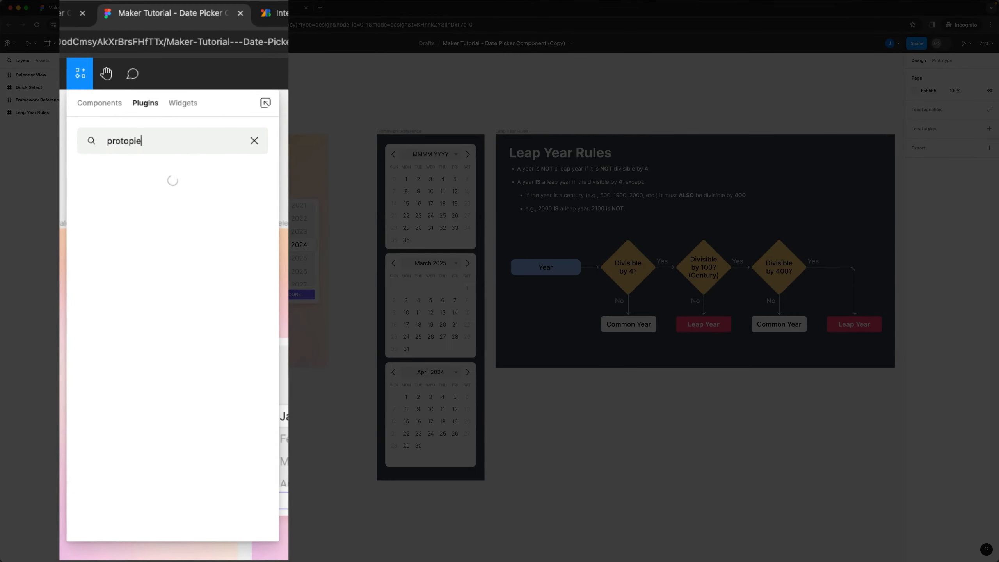
mouse_move(189, 187)
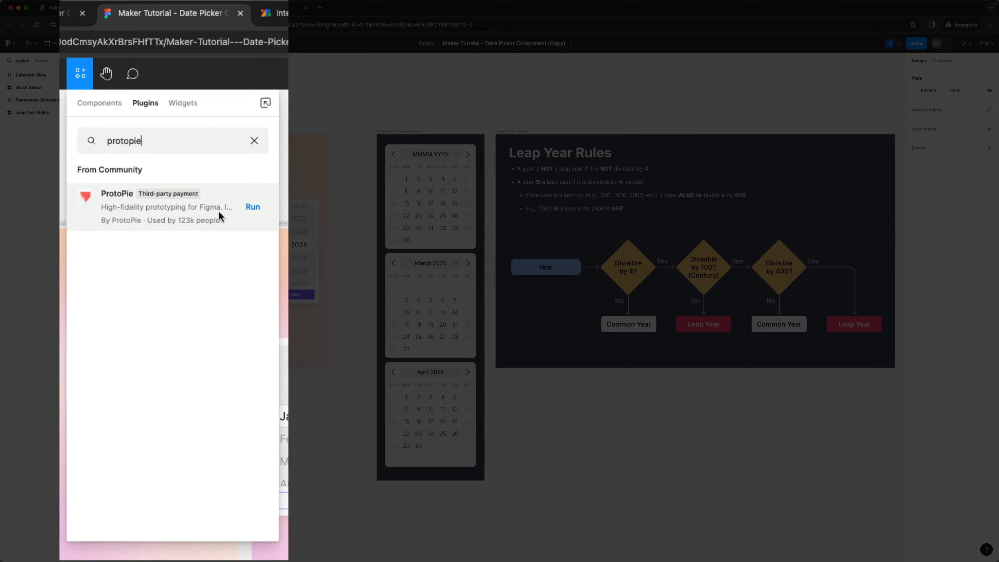
left_click(252, 207)
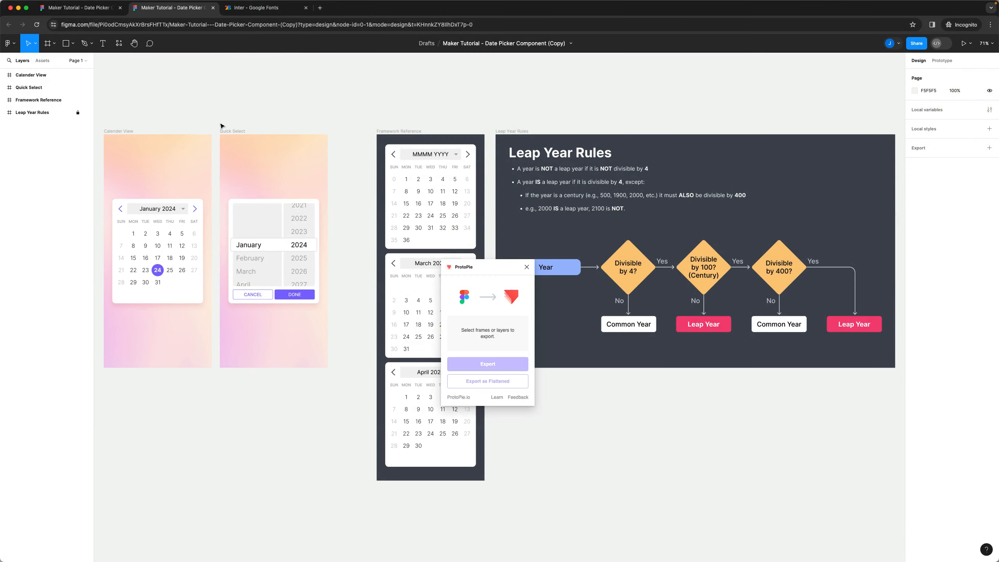
Export the Calender View frame as one editable, non-flattened scene to ProtoPie with the plugin.
left_click_drag(496, 267, 178, 353)
left_click(300, 337)
scroll(300, 338, "left", 5)
scroll(300, 337, "up", 1)
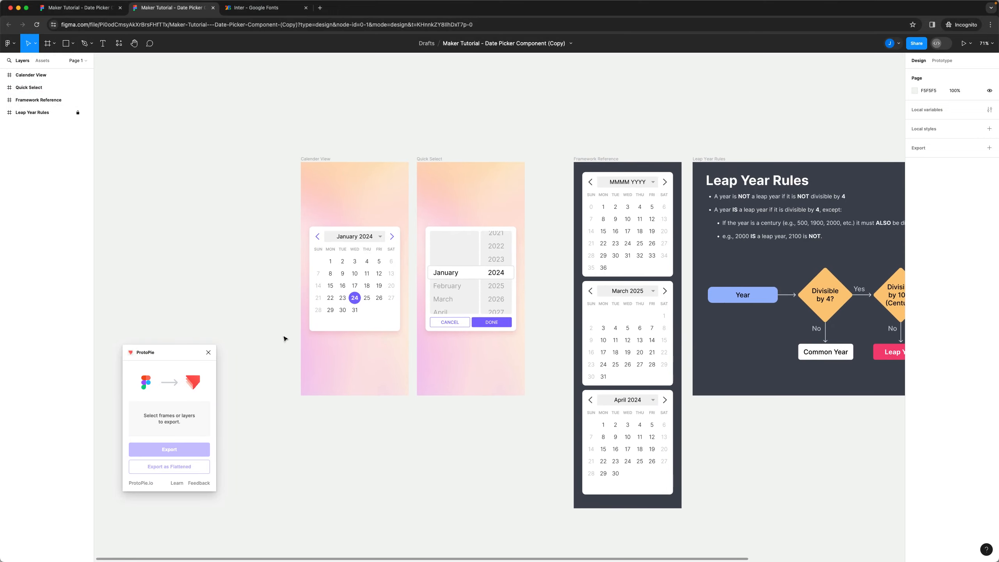
scroll(308, 283, "up", 5)
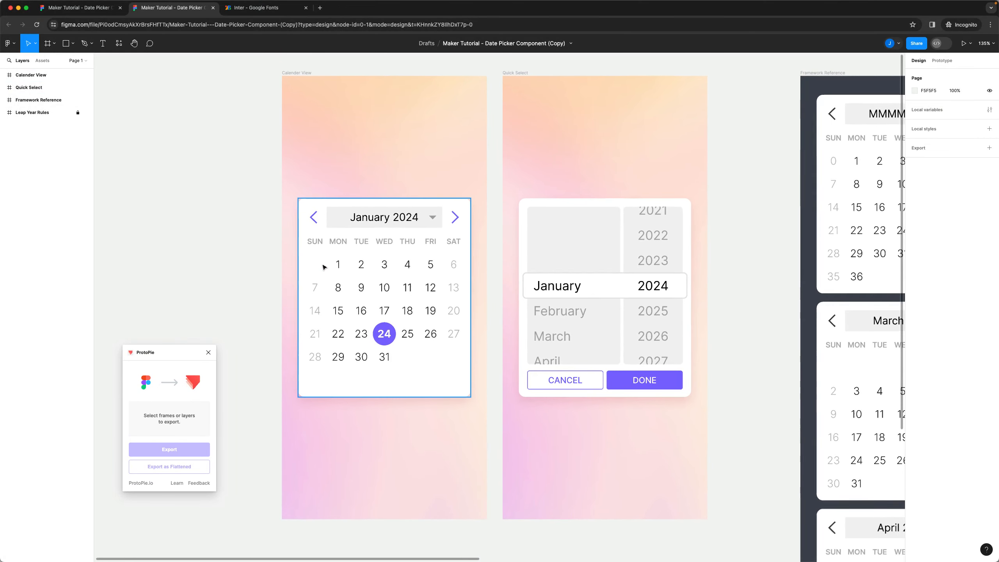
left_click(302, 74)
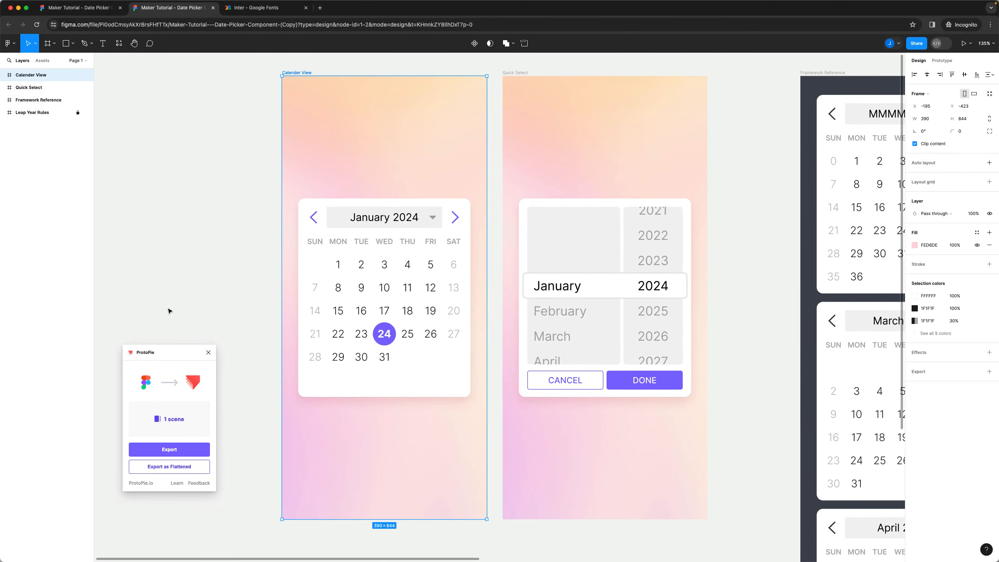
left_click_drag(171, 352, 208, 195)
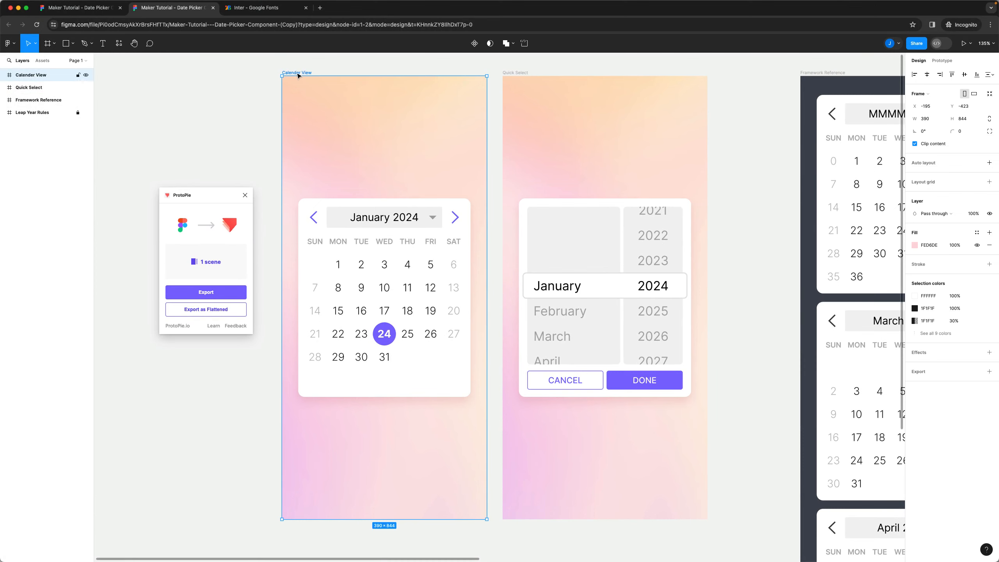
left_click(211, 293)
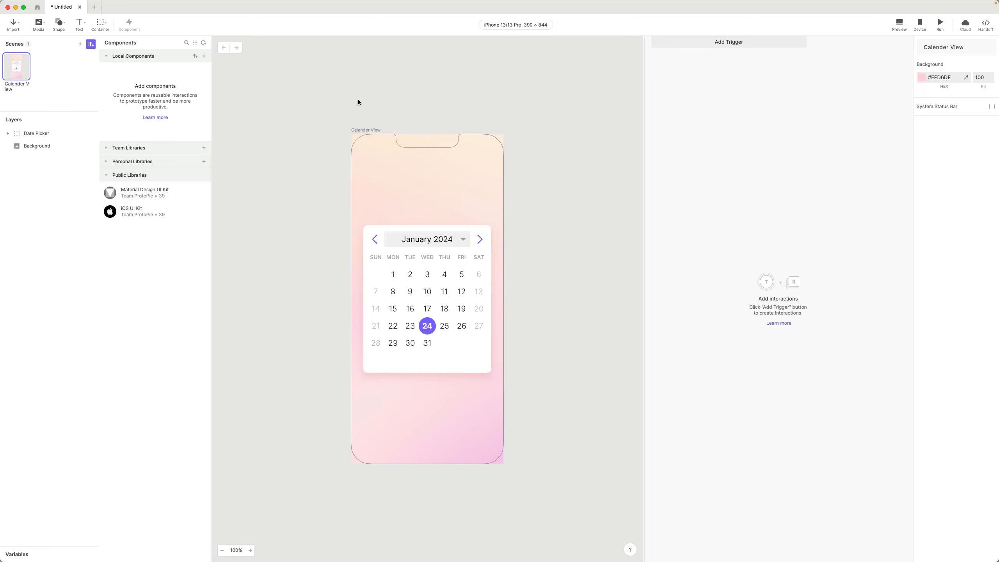
Turn the imported Date Picker container into a component.
left_click(36, 133)
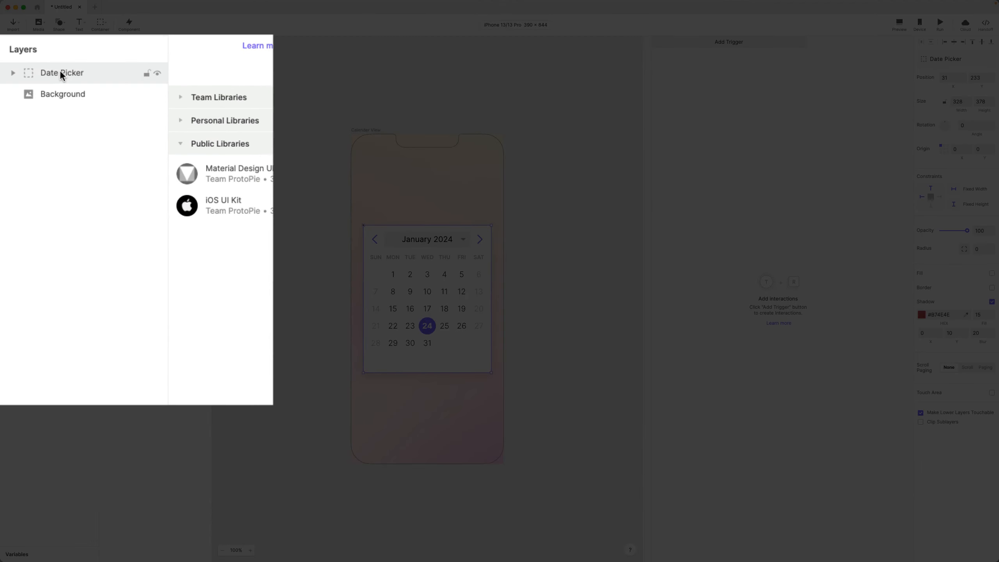
right_click(60, 73)
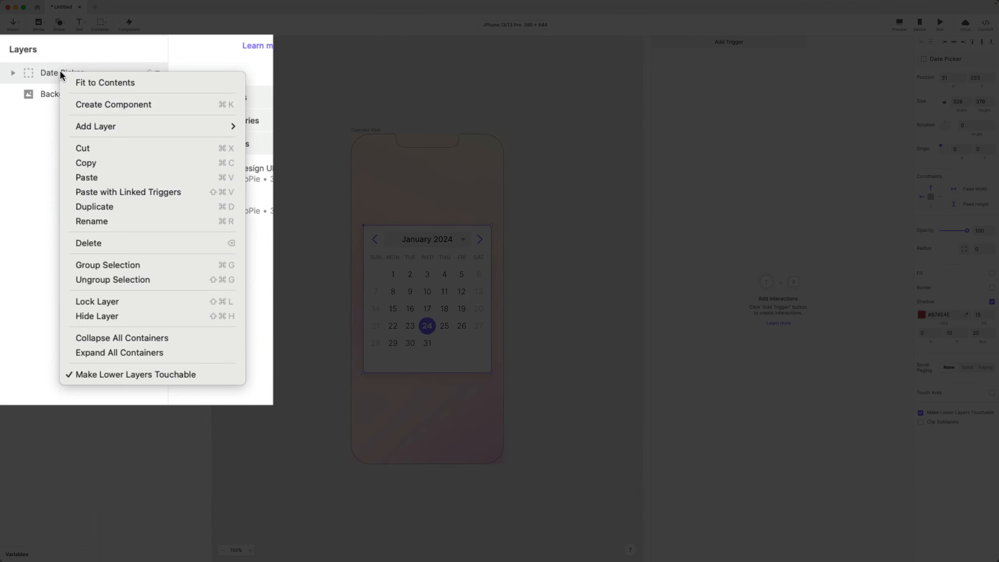
left_click(137, 104)
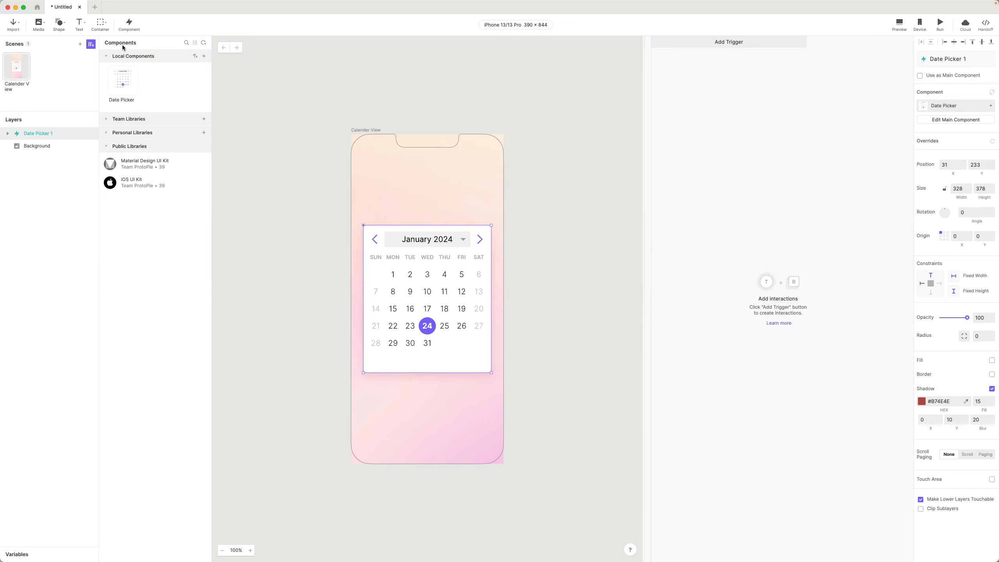
Hide and show the component list again, and select the Date Picker main component among the local components.
left_click(91, 44)
left_click(223, 74)
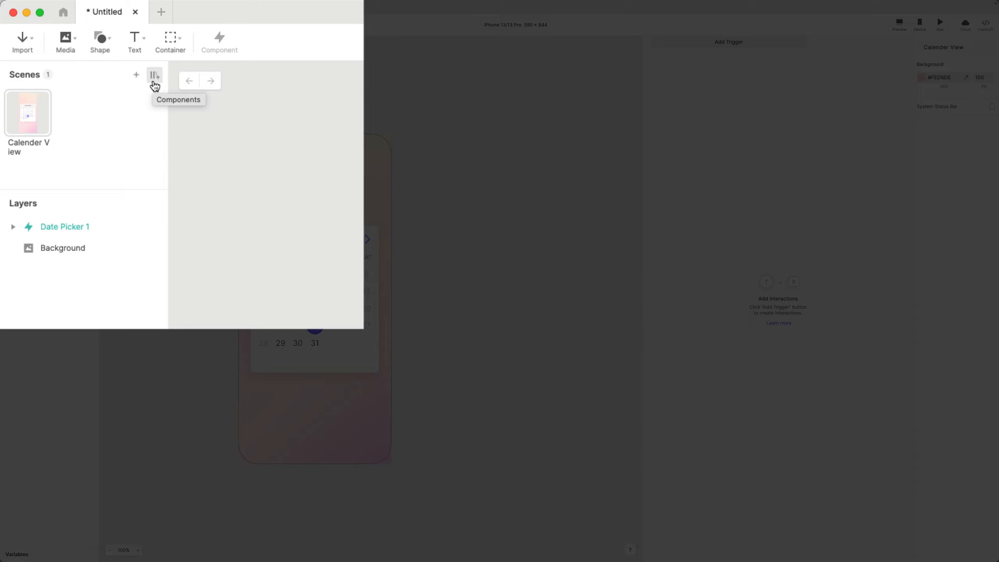
left_click(157, 79)
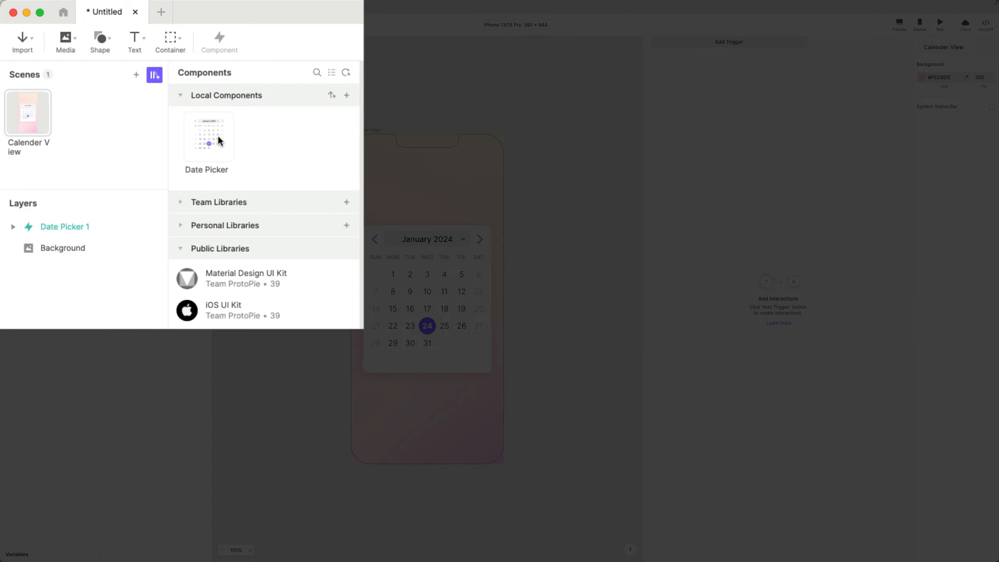
left_click(218, 140)
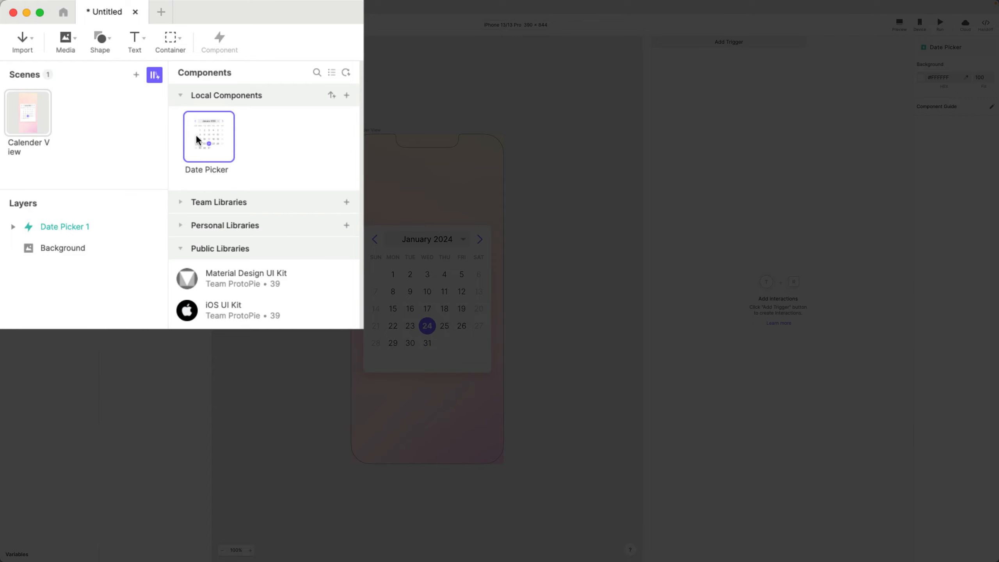
Open the Date Picker main component for editing and set its background colour to dark grey #434343.
double_click(217, 141)
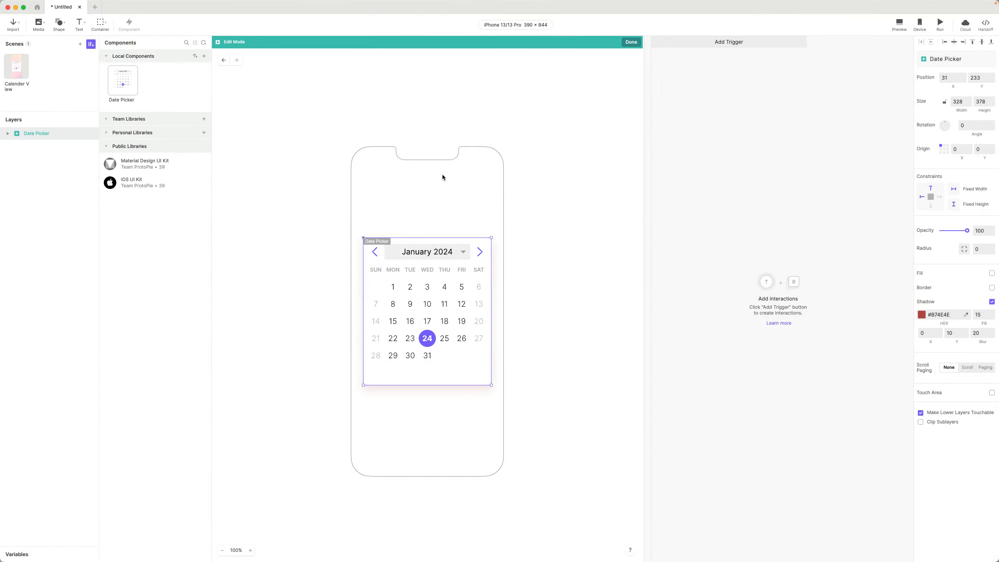
left_click(443, 175)
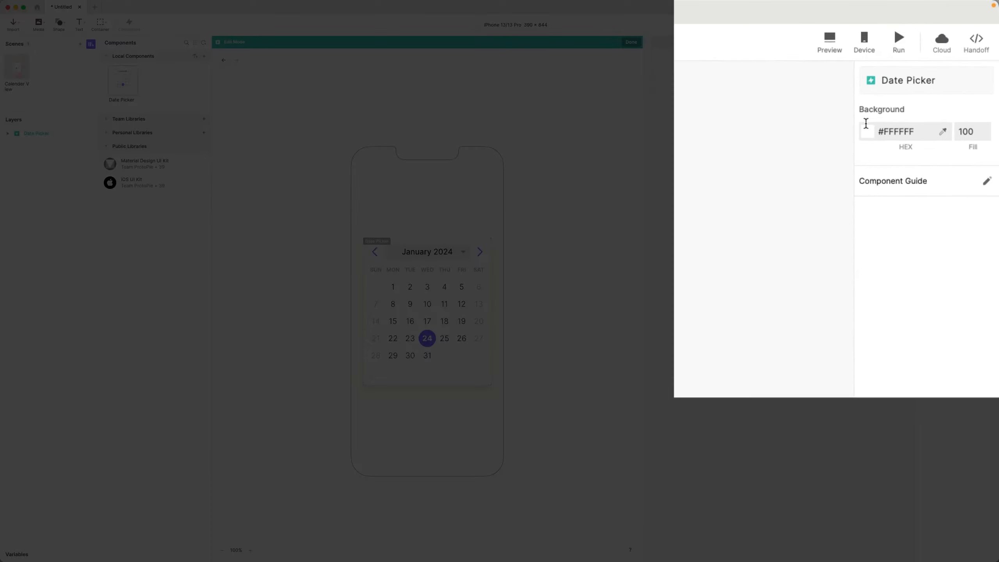
left_click(921, 78)
left_click(840, 115)
left_click_drag(712, 208, 697, 213)
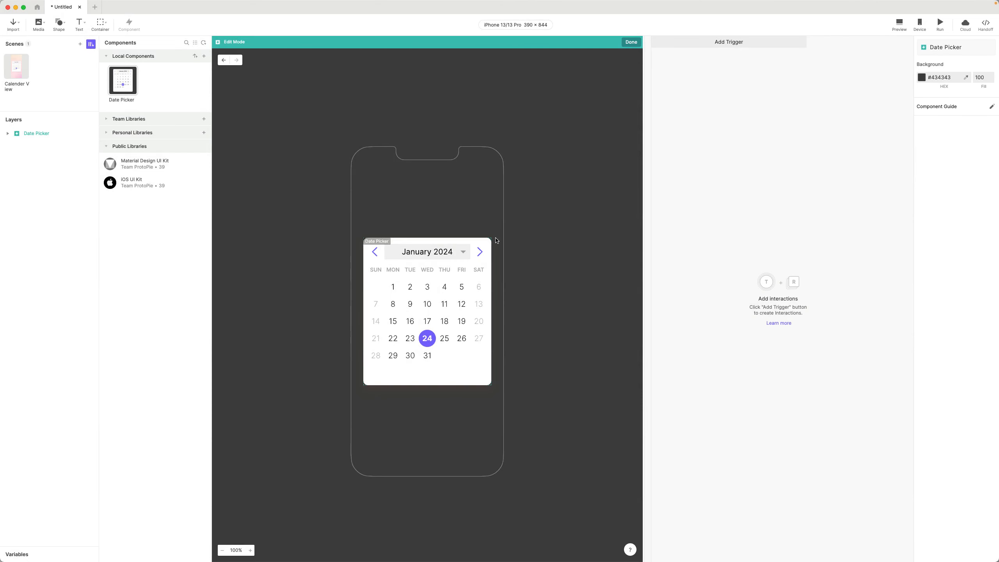
Expand the Days container inside the Date Picker and turn its Day 1 container into a component.
left_click(422, 331)
scroll(427, 309, "up", 5)
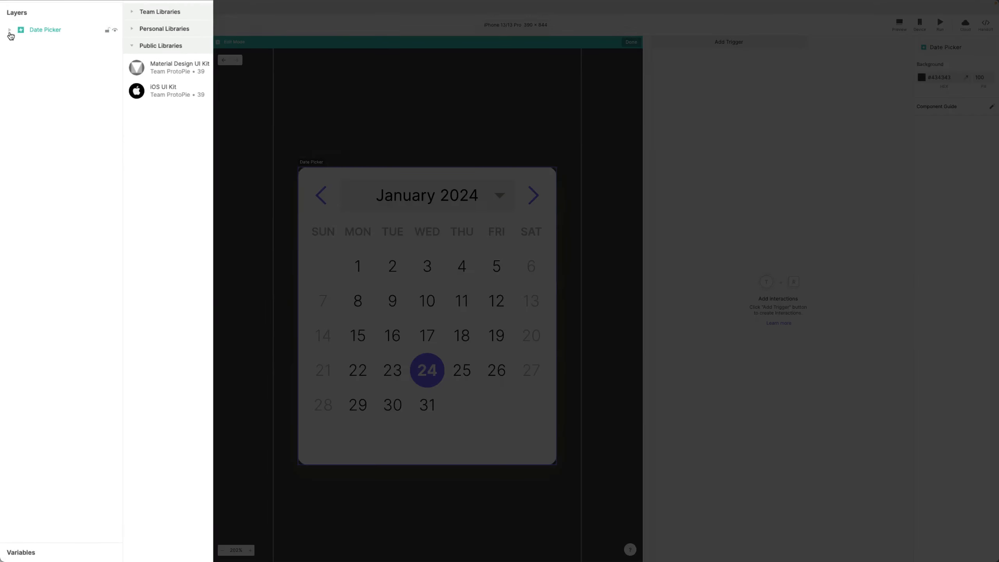
left_click(7, 134)
left_click(47, 110)
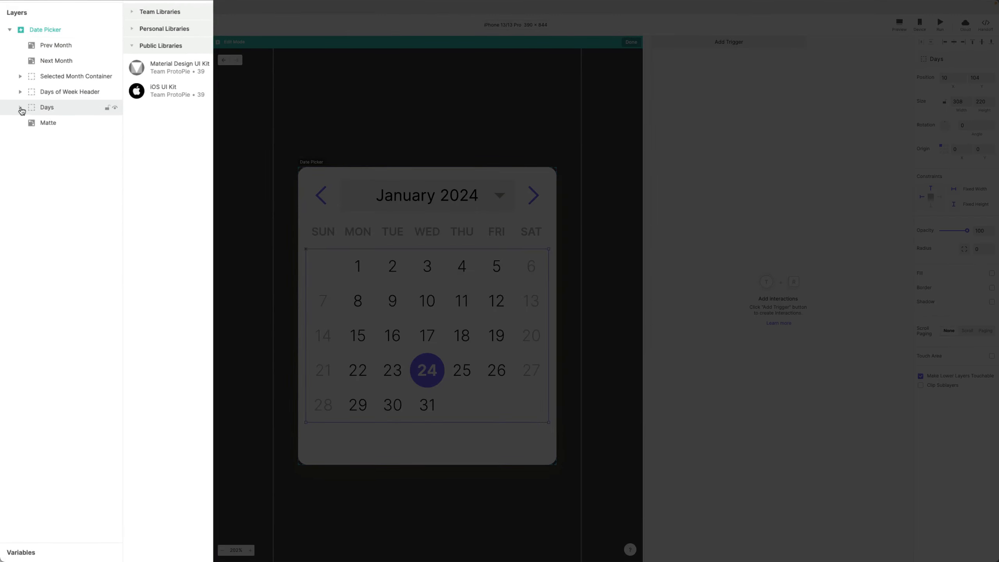
left_click(20, 107)
scroll(75, 205, "down", 3)
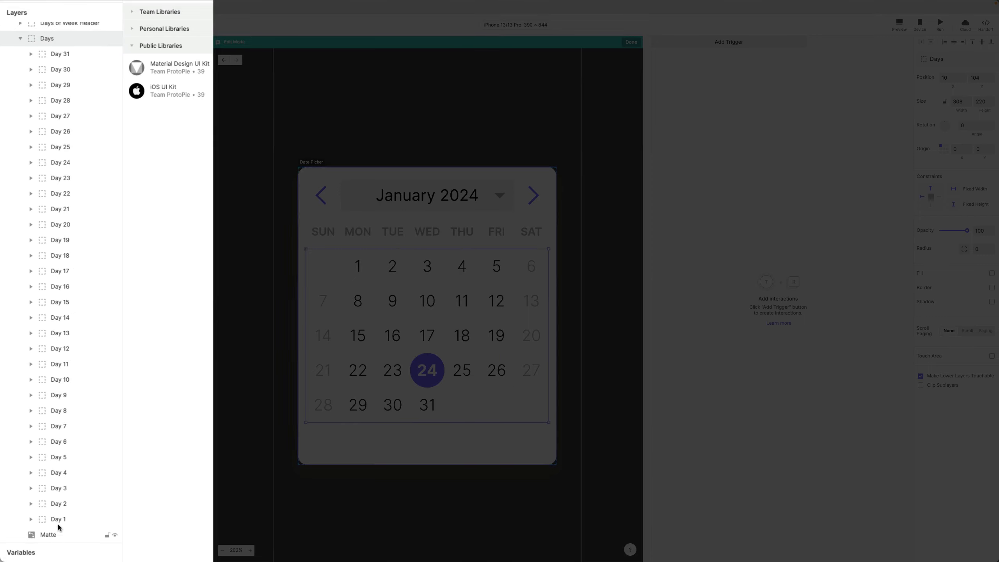
left_click(63, 520)
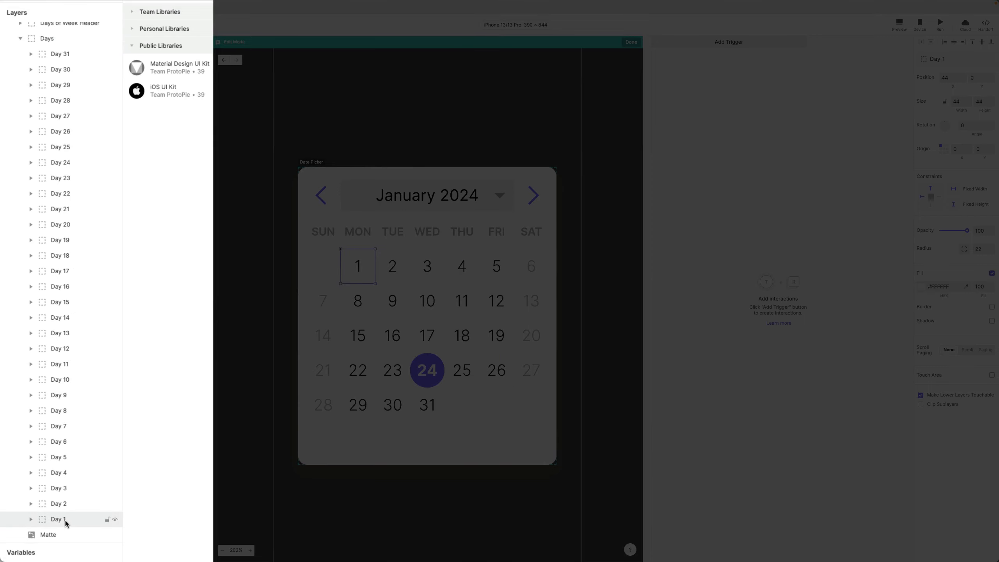
right_click(65, 520)
left_click(116, 231)
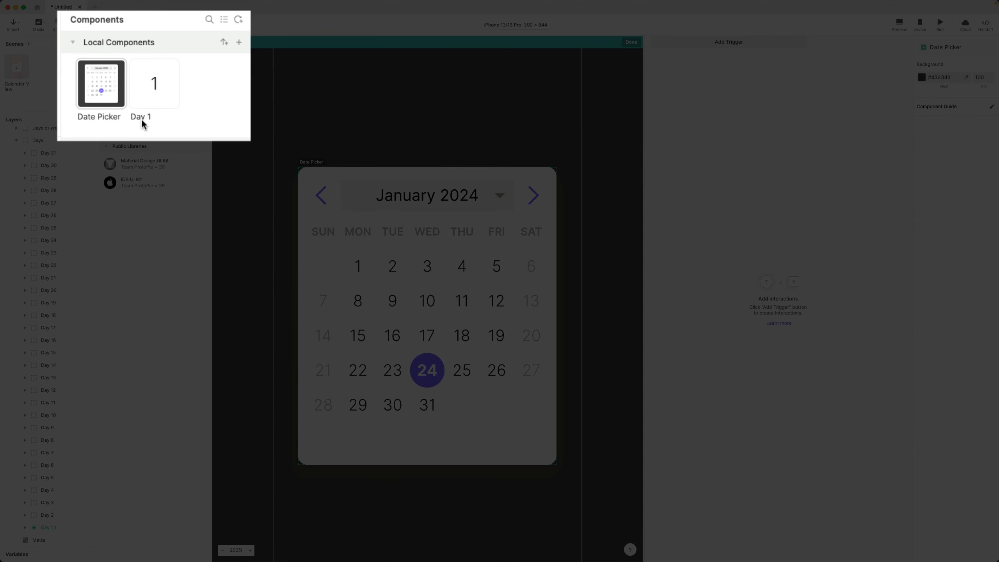
Rename the Day 1 main component as Calendar Day.
double_click(141, 118)
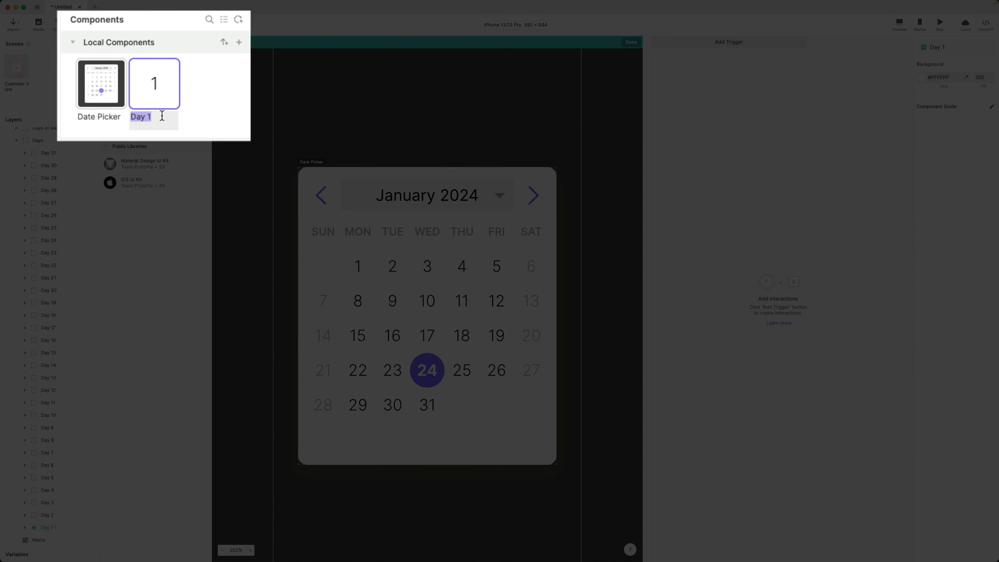
type("Calendar Day")
key("Return")
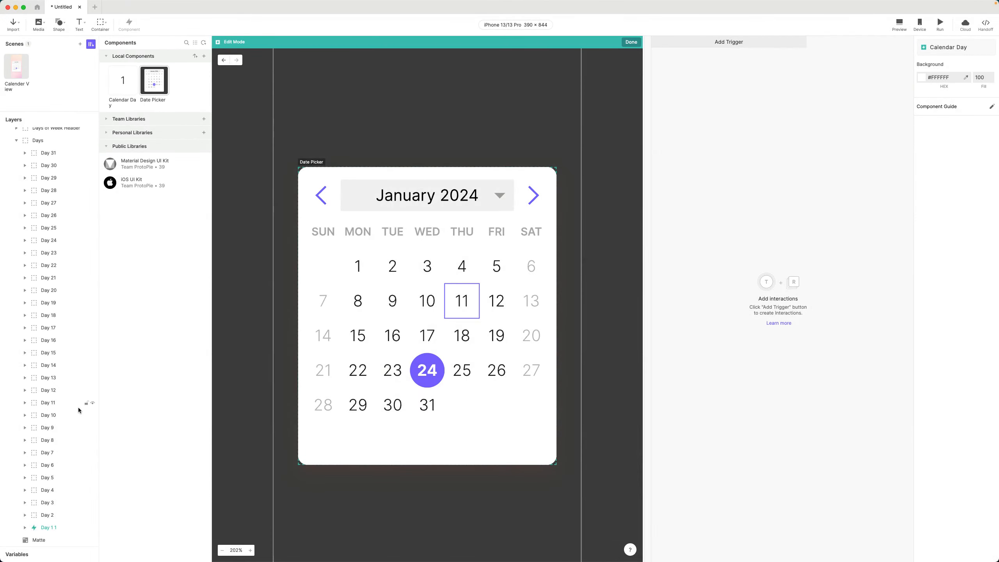
Rename the Calendar Day instance layer in the Days container as Day 1.
left_click(48, 528)
double_click(92, 529)
key("Right")
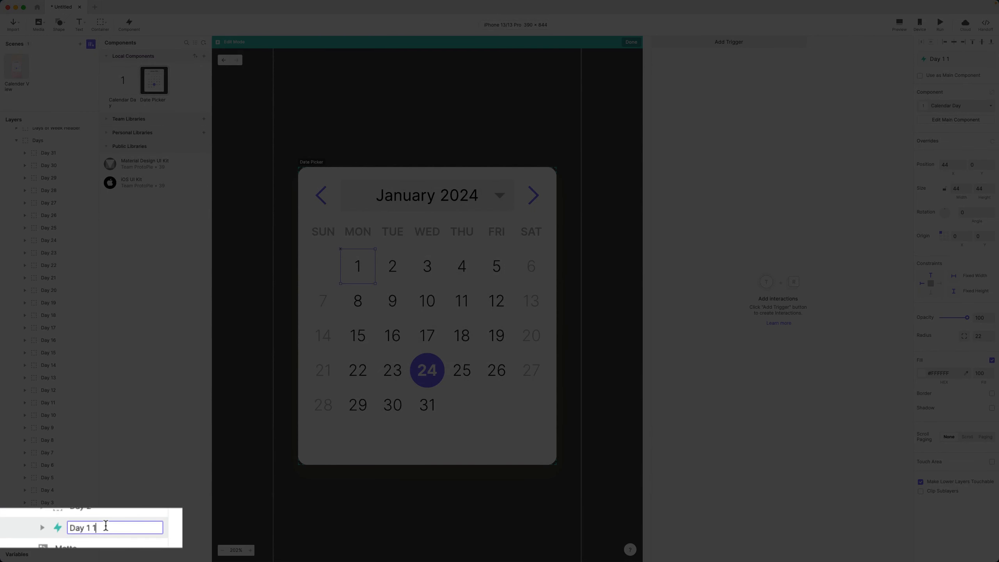
key("BackSpace")
key("BackSpace")
key("Return")
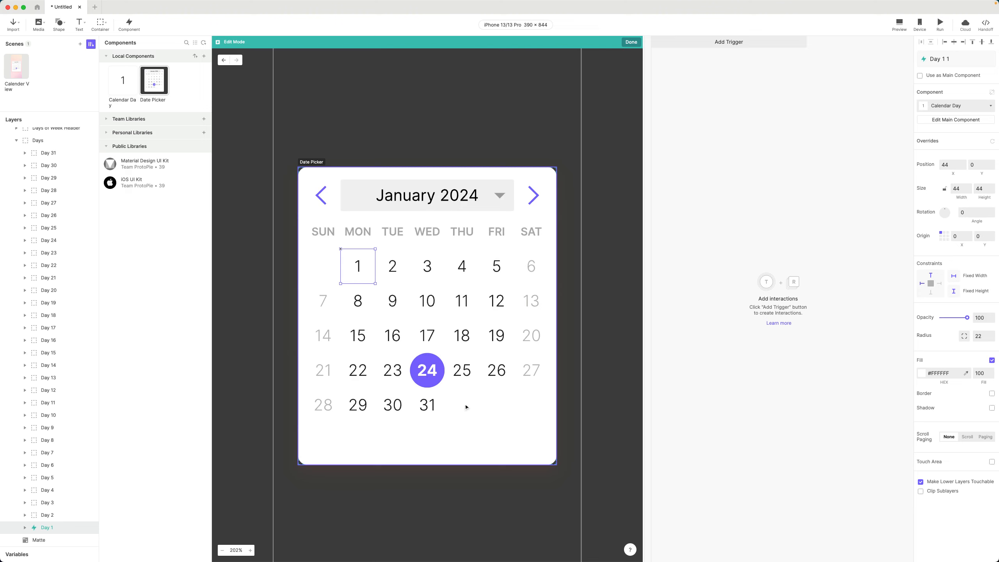
Switch to the Figma file and examine the MMMM YYYY and March 2025 calendars in the Framework Reference frame.
key("super+Tab")
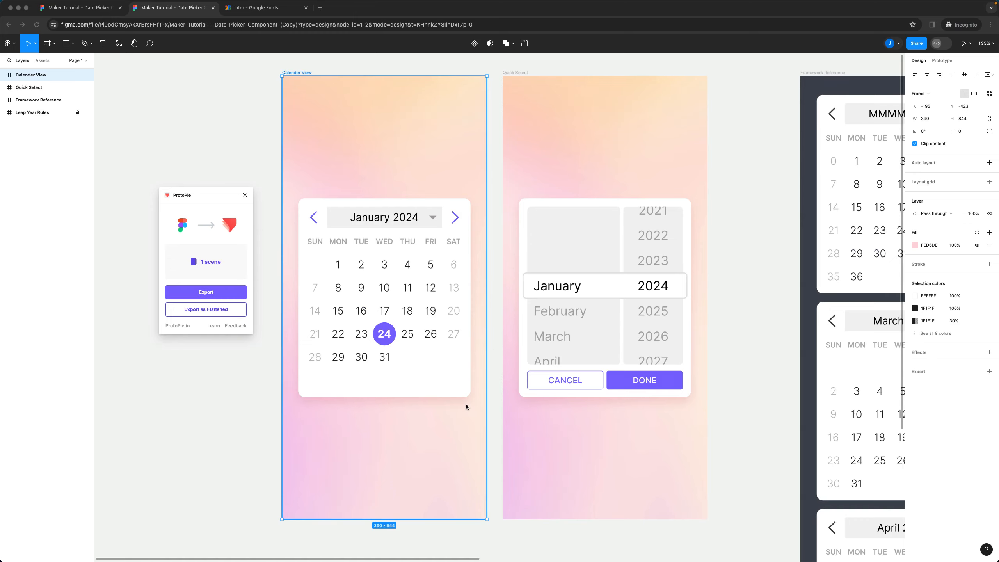
scroll(616, 180, "right", 8)
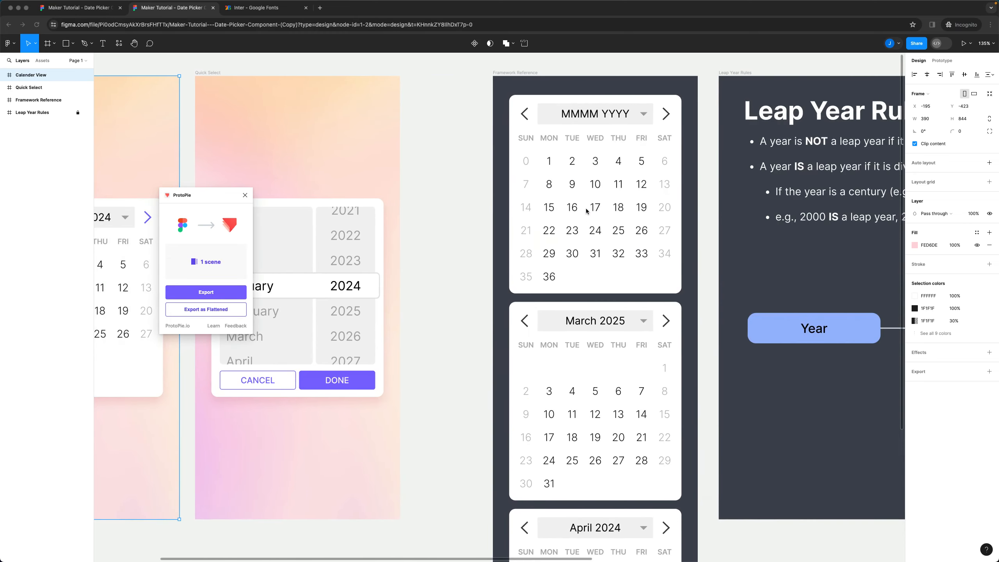
scroll(574, 221, "up", 5)
scroll(575, 223, "up", 2)
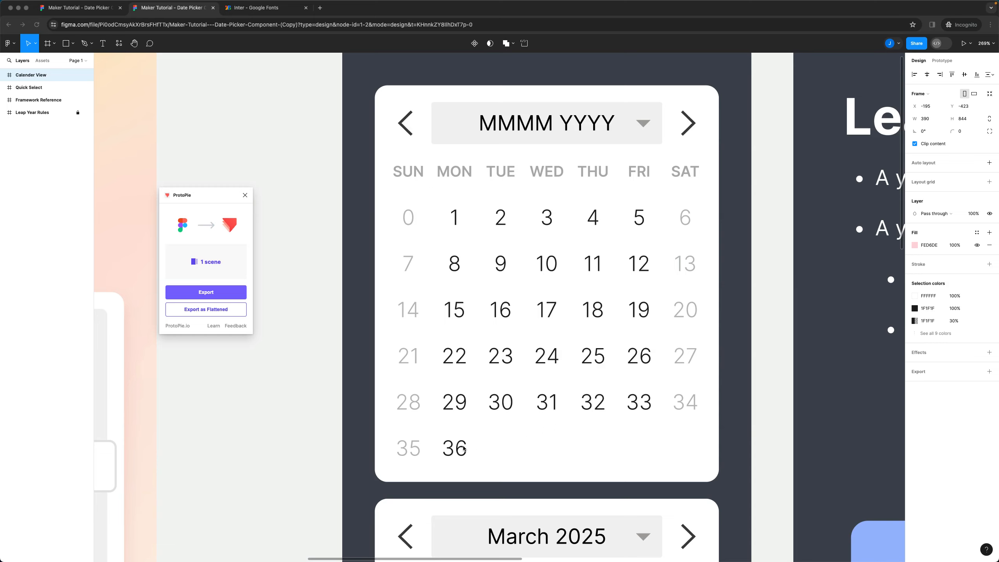
scroll(529, 336, "down", 10)
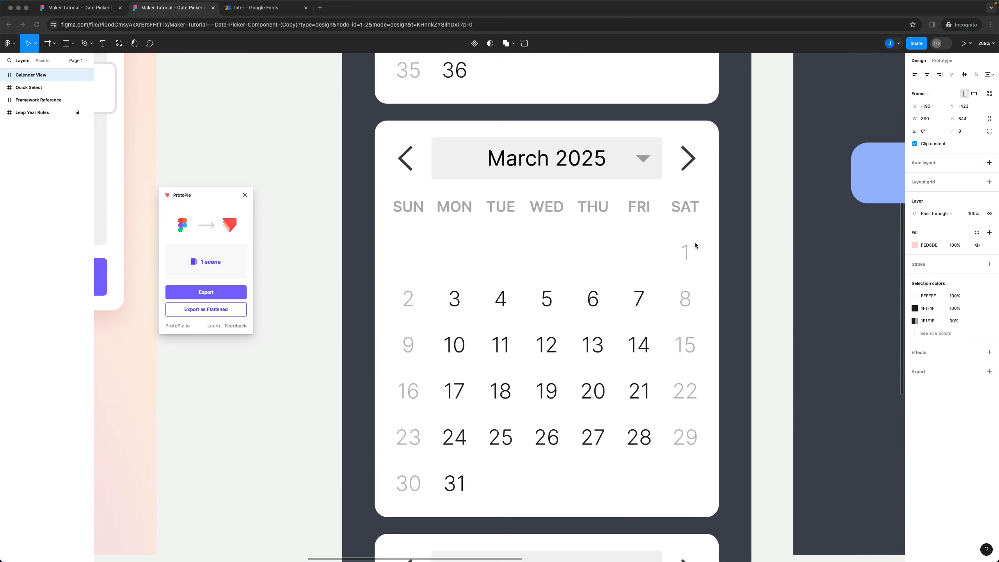
scroll(688, 250, "right", 1)
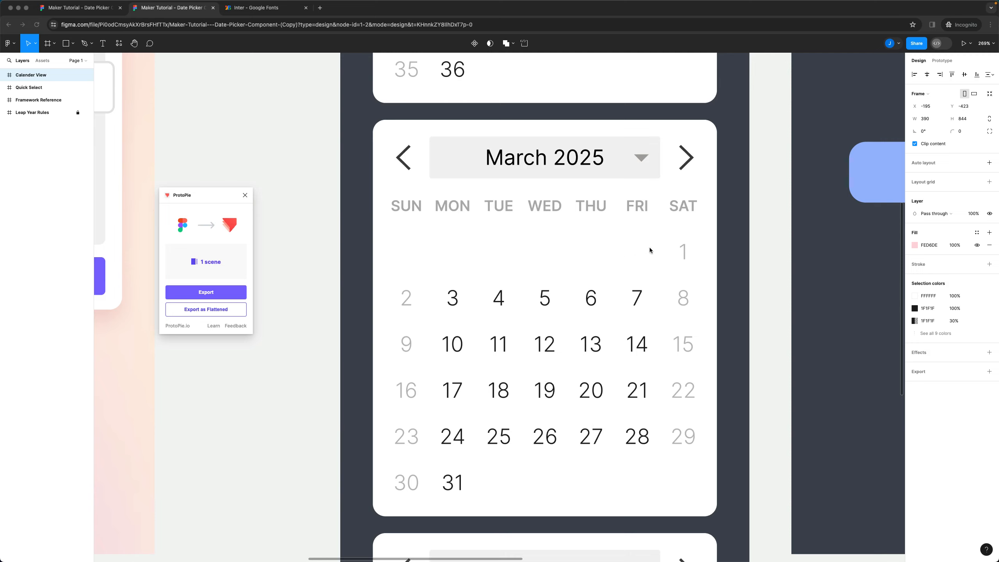
Inspect which day layers are shown or hidden in the Example - March 2026 and Example - March 2025 groups.
left_click(3, 101)
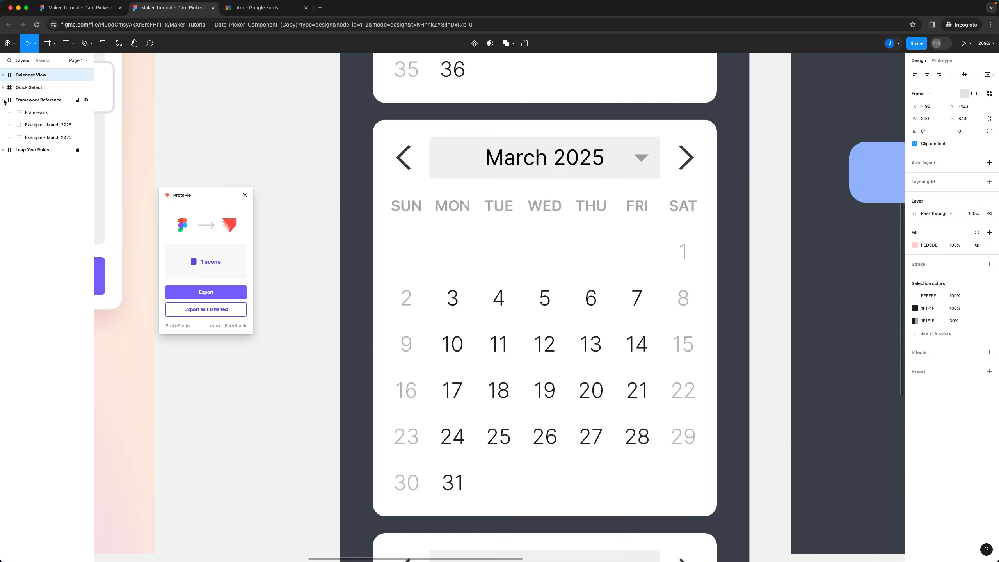
left_click(9, 125)
left_click(18, 187)
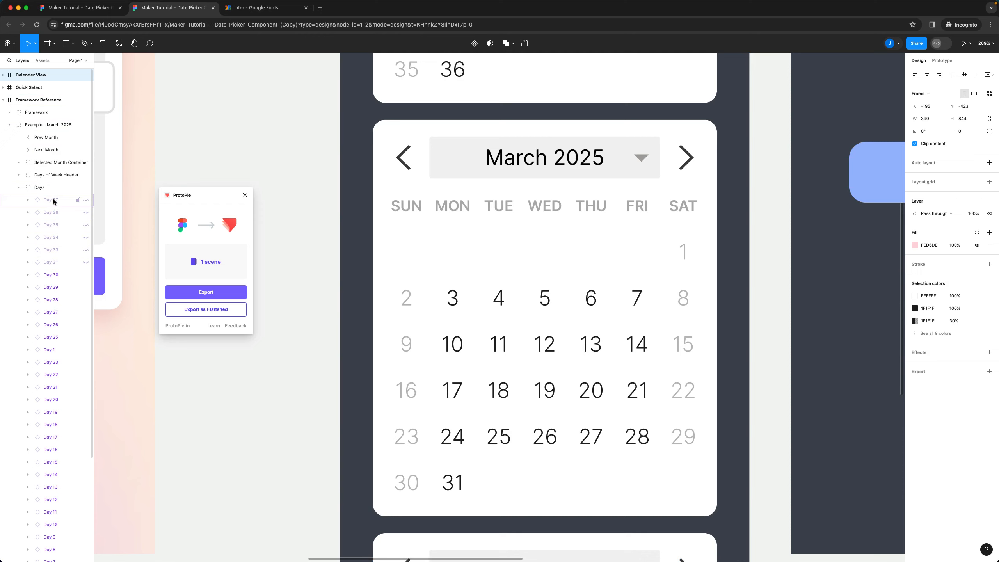
left_click(10, 126)
scroll(509, 254, "down", 10)
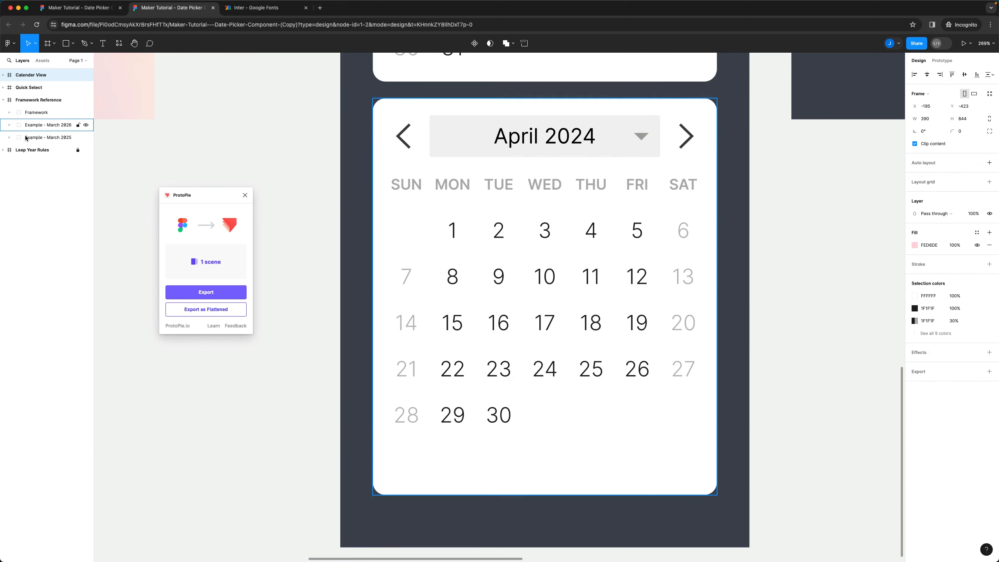
left_click(12, 140)
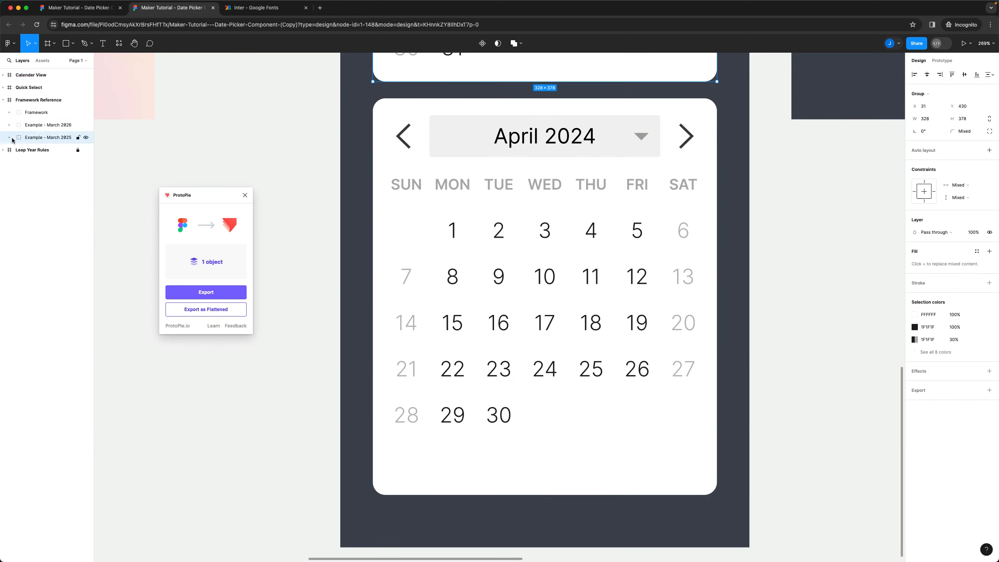
left_click(11, 139)
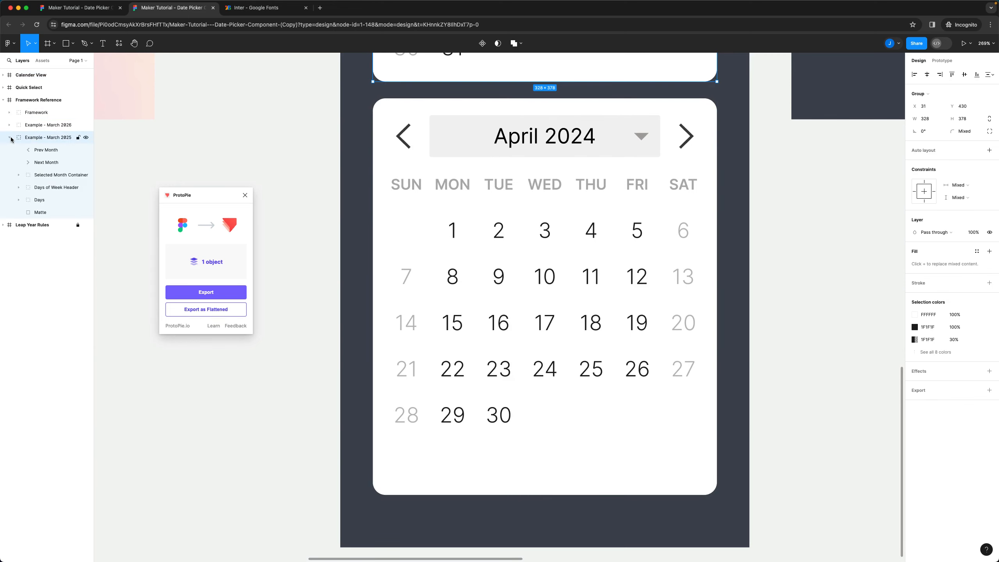
left_click(19, 201)
scroll(64, 195, "down", 4)
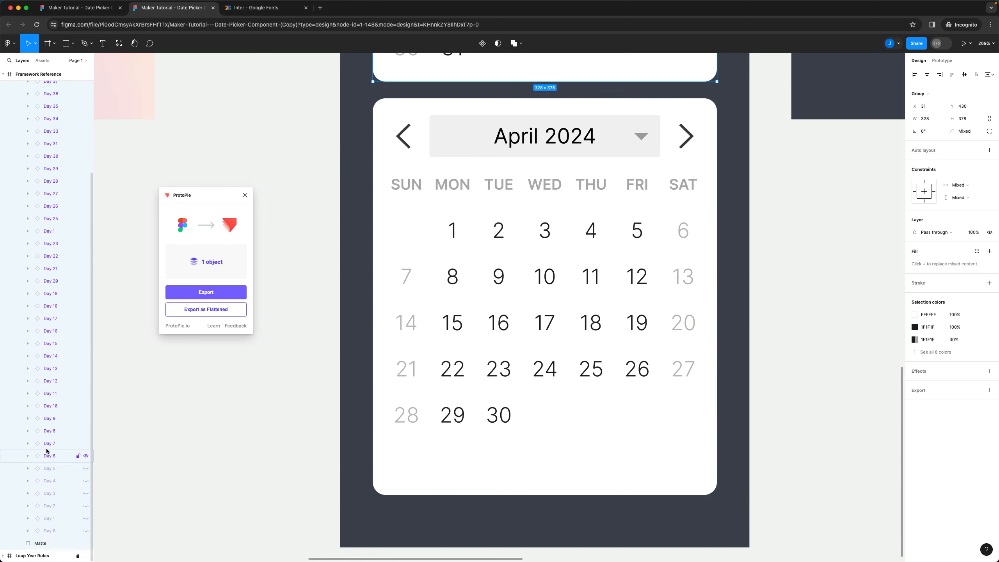
scroll(59, 423, "up", 5)
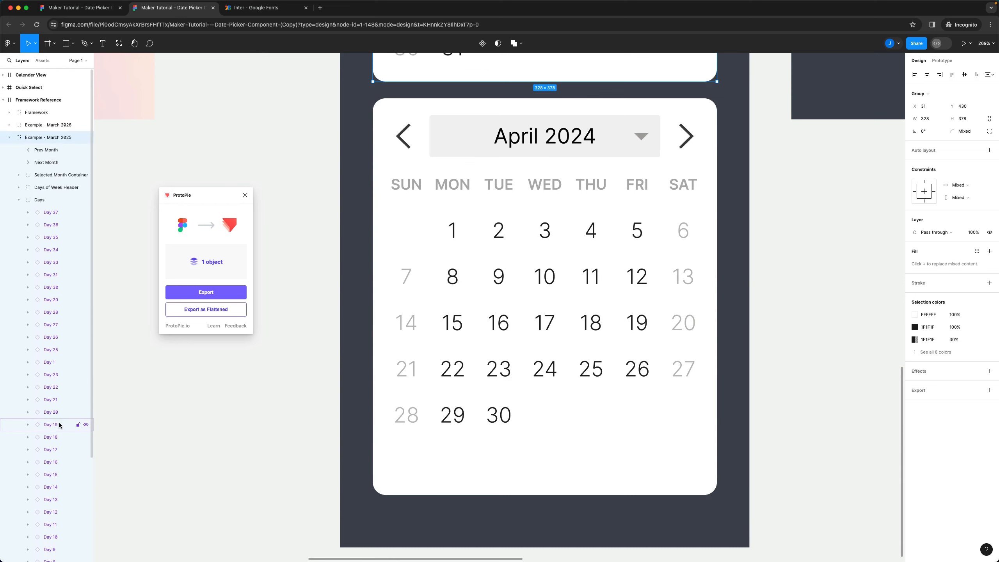
Locate the hidden Day 0 layer in the Example - March 2026 group and compare it with the MMMM YYYY framework calendar.
left_click(10, 137)
left_click(9, 125)
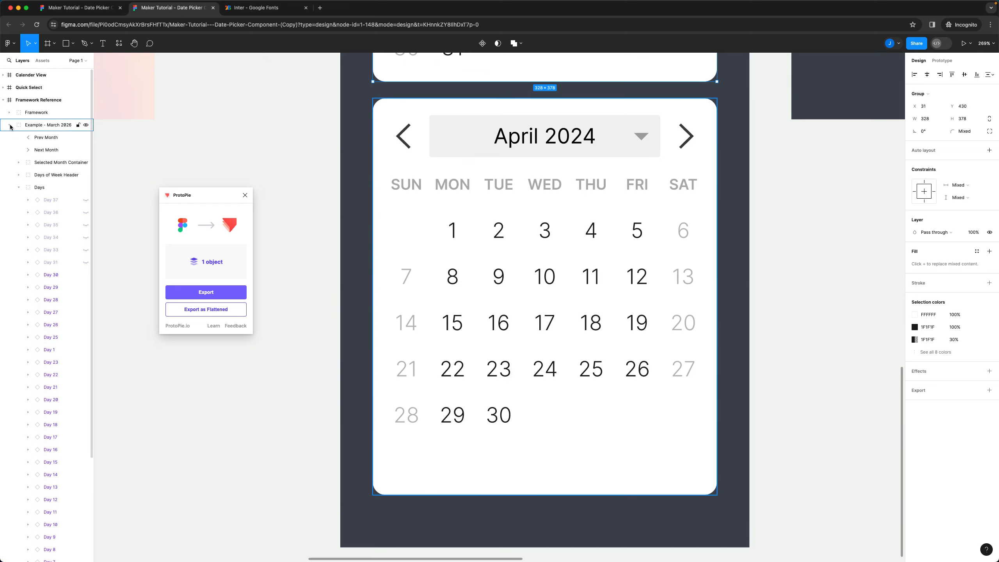
scroll(68, 410, "down", 5)
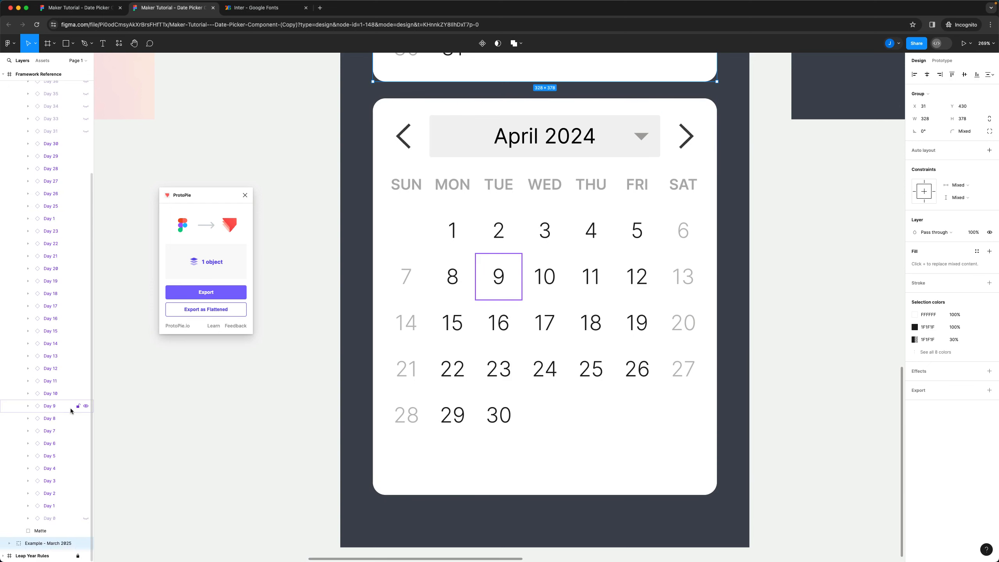
left_click(51, 522)
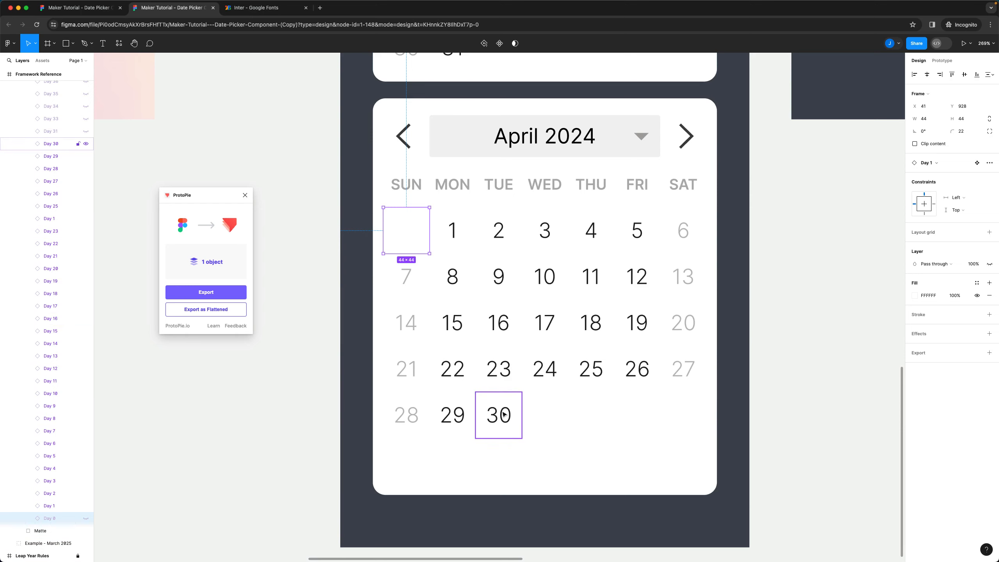
scroll(71, 221, "up", 4)
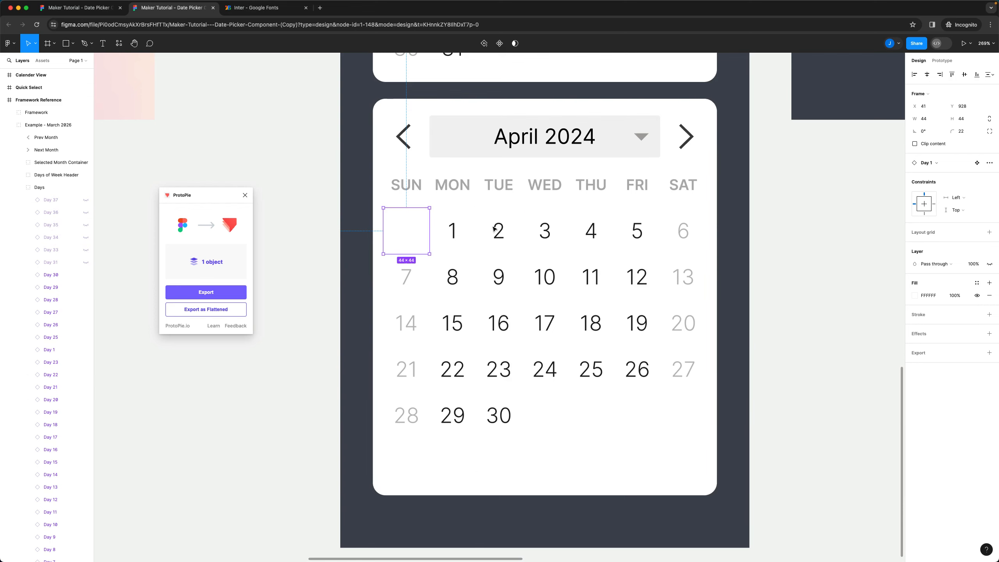
scroll(498, 276, "up", 10)
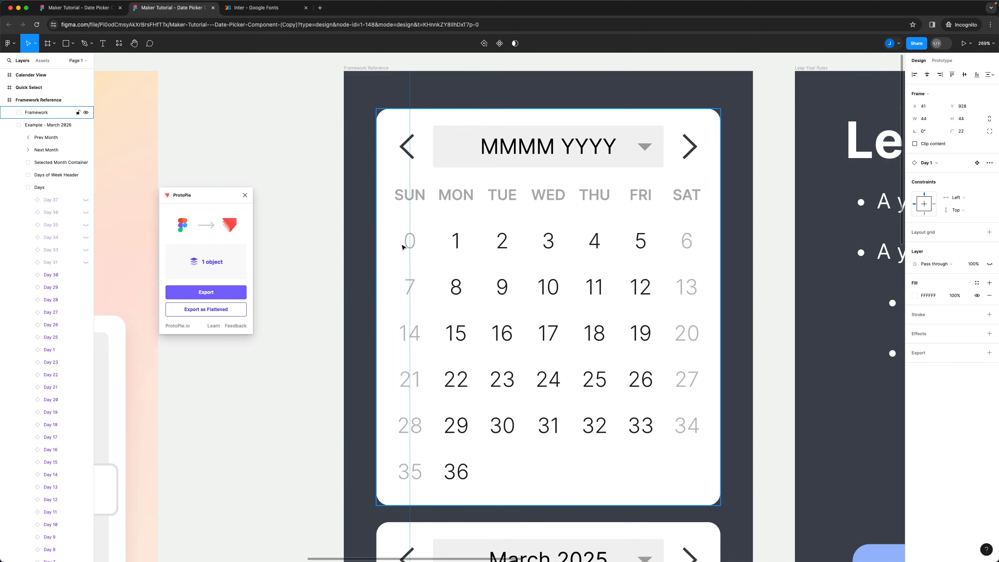
scroll(405, 242, "left", 1)
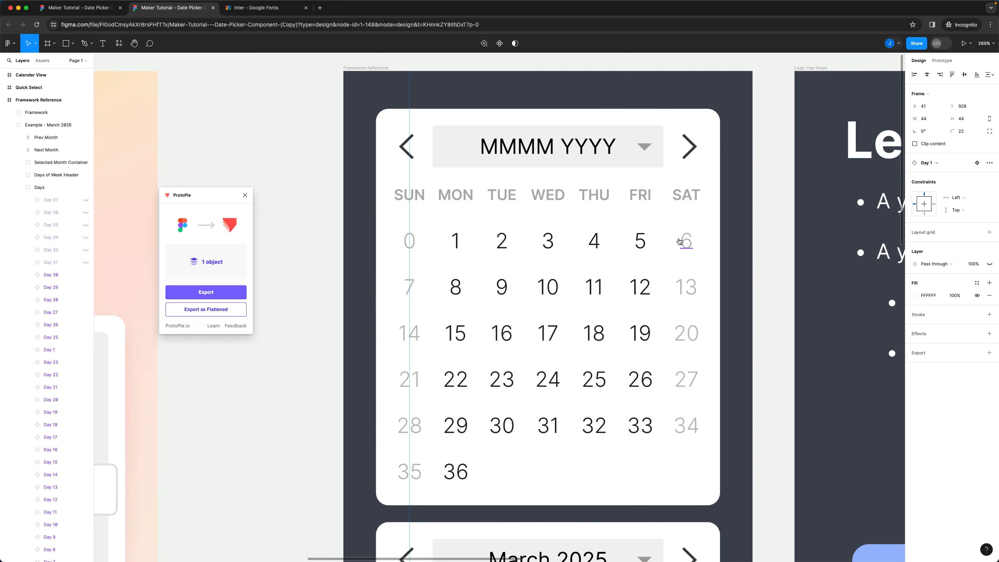
Switch back to ProtoPie and delete the Day 2 through Day 31 containers from the Days container.
key("super+Tab")
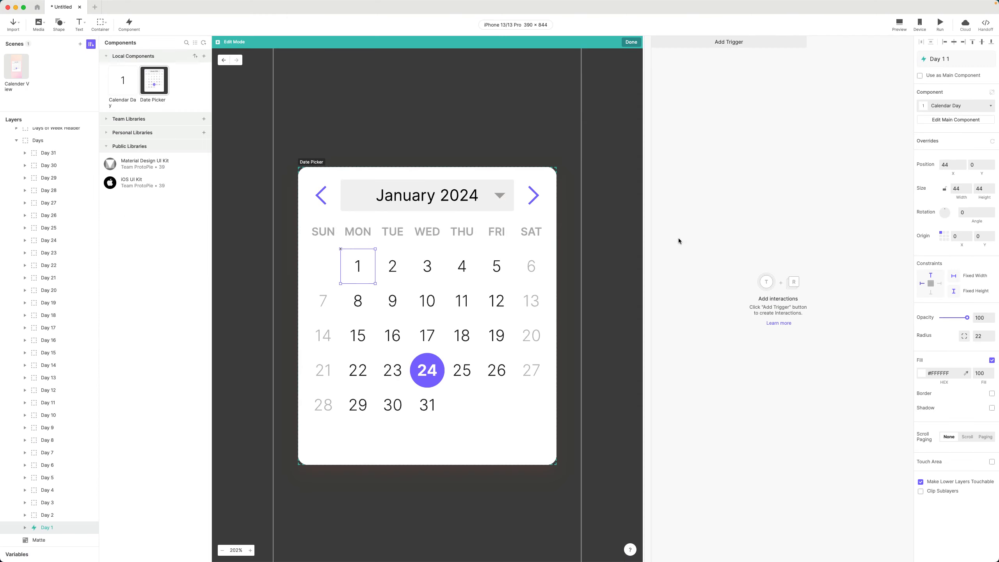
left_click(398, 272)
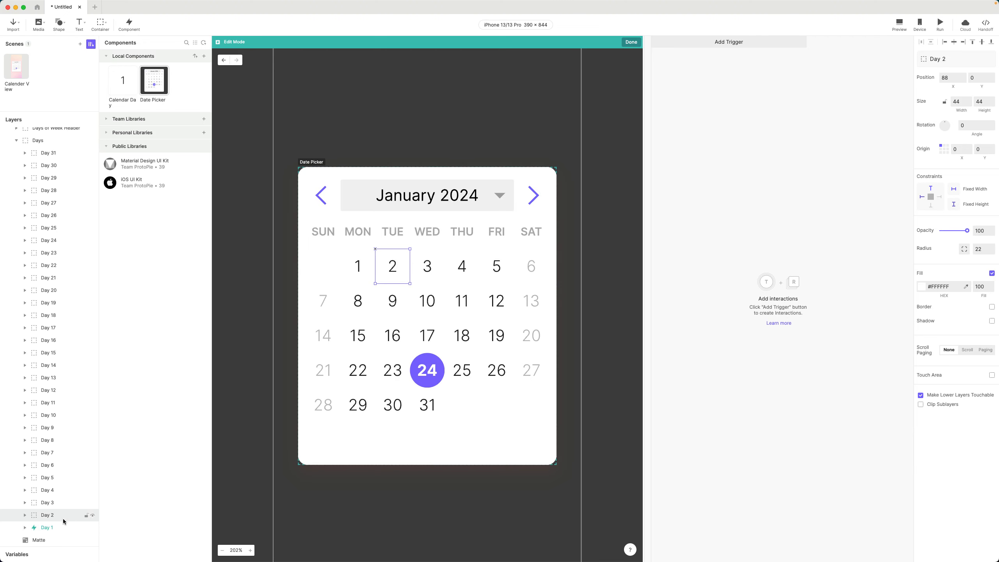
scroll(32, 188, "up", 3)
left_click(54, 209, "shift")
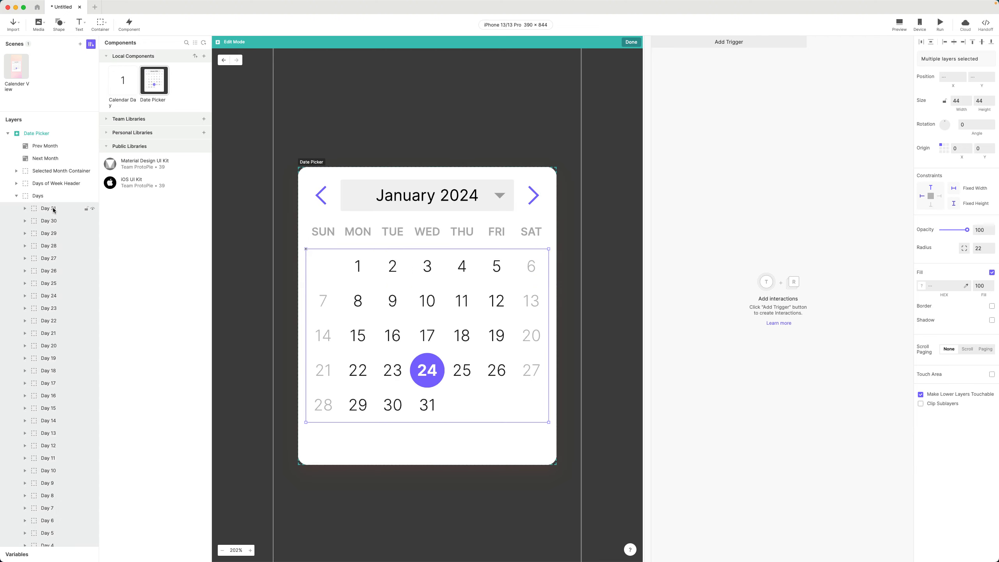
key("Delete")
Duplicate the Day 1 instance into the first row of the SUN column, at position 0, 0 in the Days container.
left_click(51, 208)
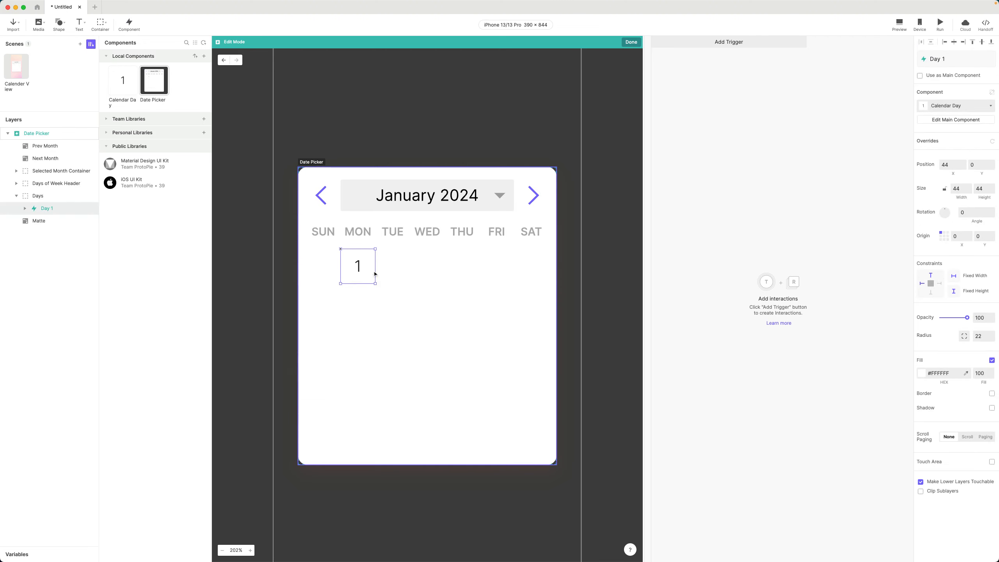
scroll(362, 268, "down", 1)
key("alt")
left_click_drag(363, 260, 328, 261)
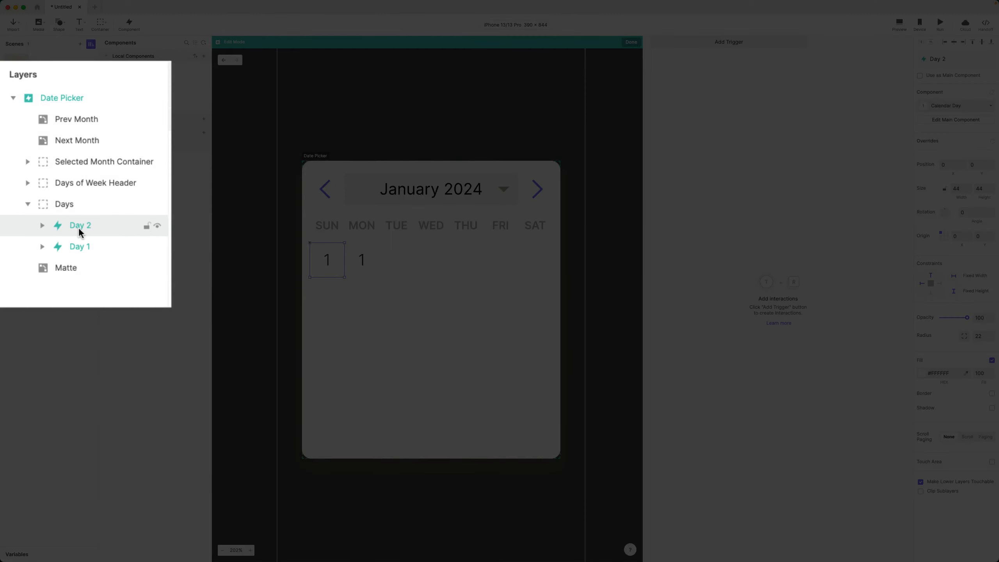
Rename the duplicated Day 2 layer as Day 0 and place Day 1 above it in the Days container.
double_click(84, 226)
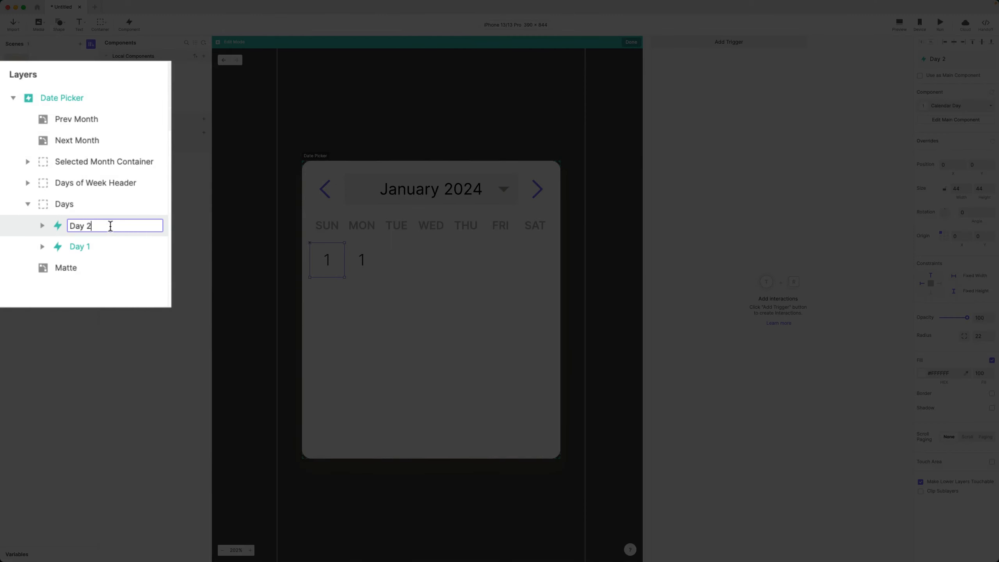
key("BackSpace")
type("0")
key("Return")
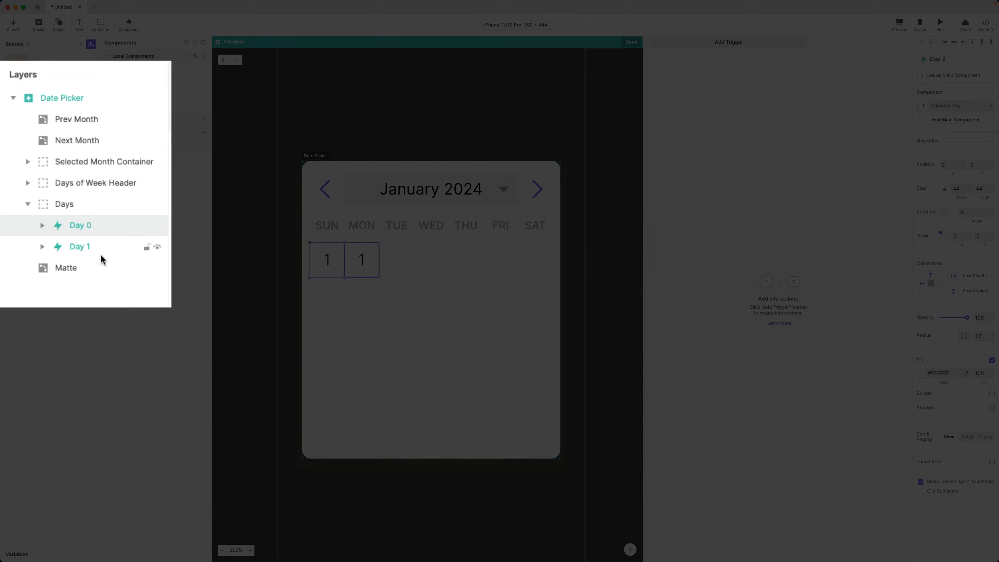
mouse_move(96, 245)
left_mouse_down()
mouse_move(96, 254)
mouse_move(73, 225)
mouse_move(91, 228)
left_mouse_up()
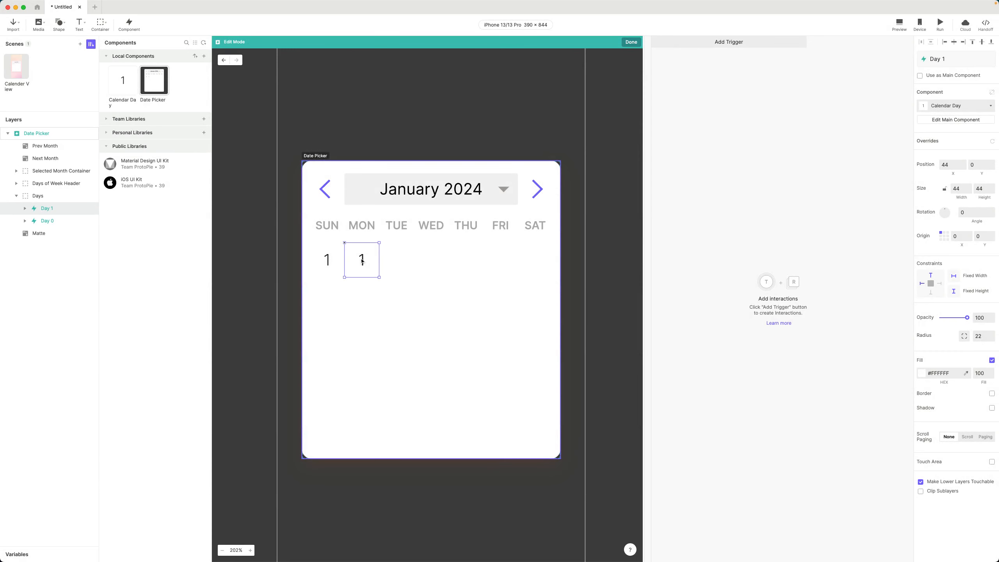
Duplicate Day 1 across the first row from TUE to SAT, spaced 44 px apart at Y 0.
left_click(332, 261)
left_click_drag(354, 263, 397, 261)
key("super+d")
key("super+d")
key("super+d")
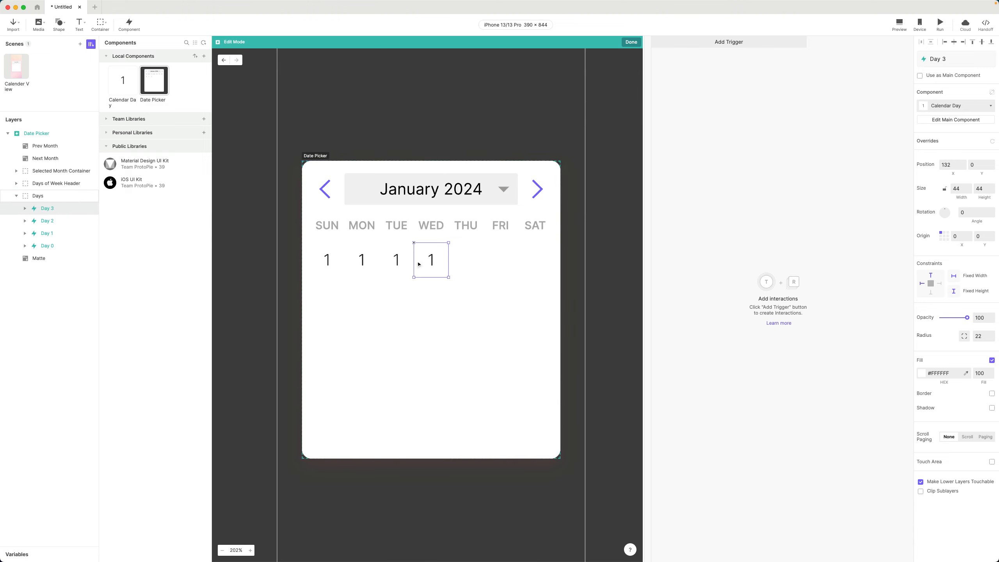
key("super+d")
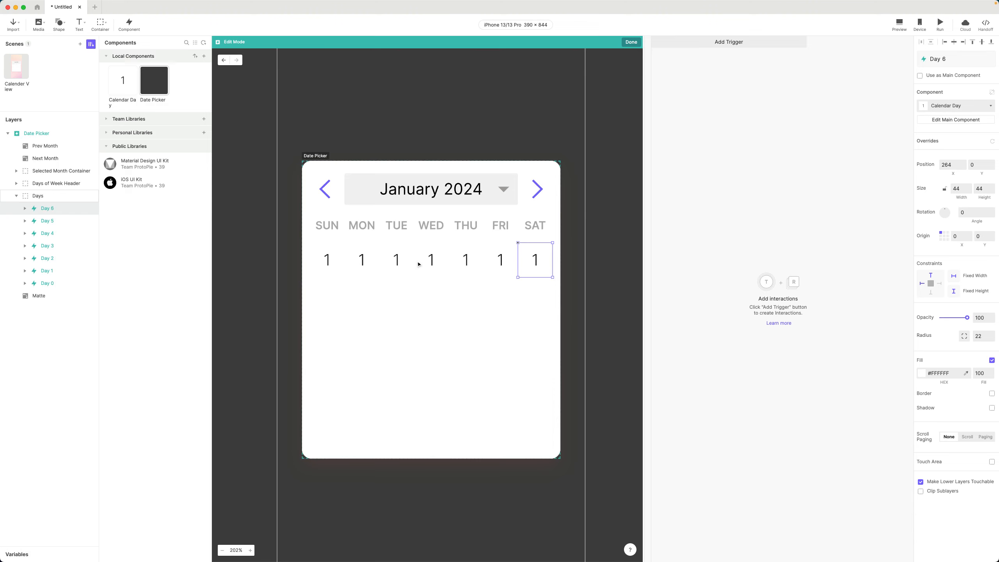
key("super+d")
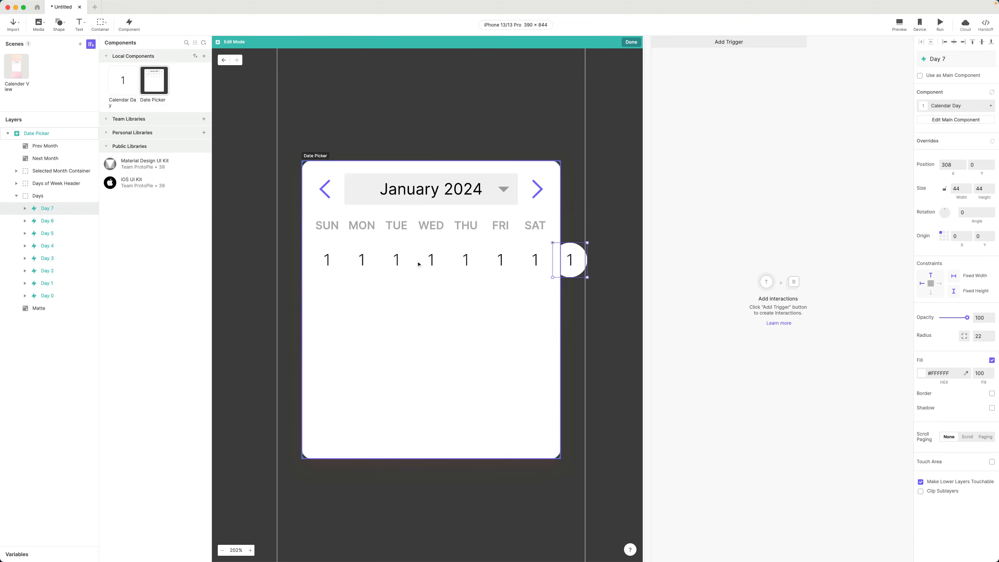
key("super+z")
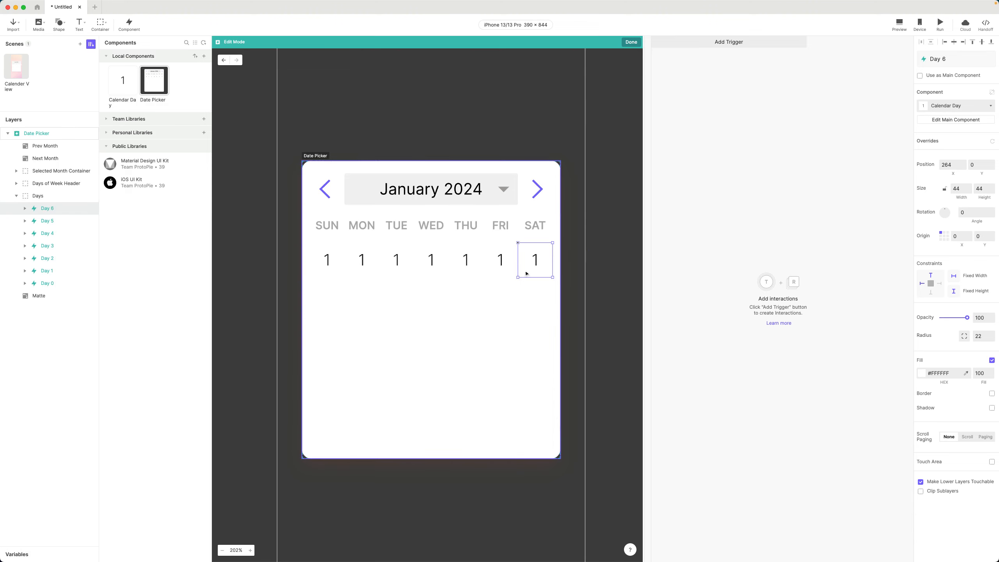
Fill the second row from SUN to SAT with seven day instance duplicates, spaced 44 px apart at Y 44.
left_click_drag(538, 261, 332, 295)
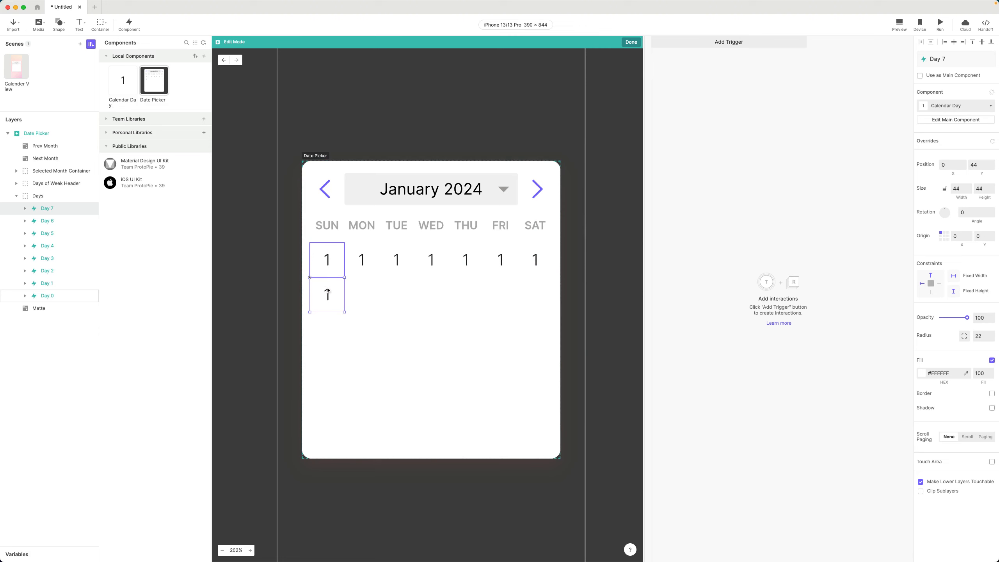
key("super+d")
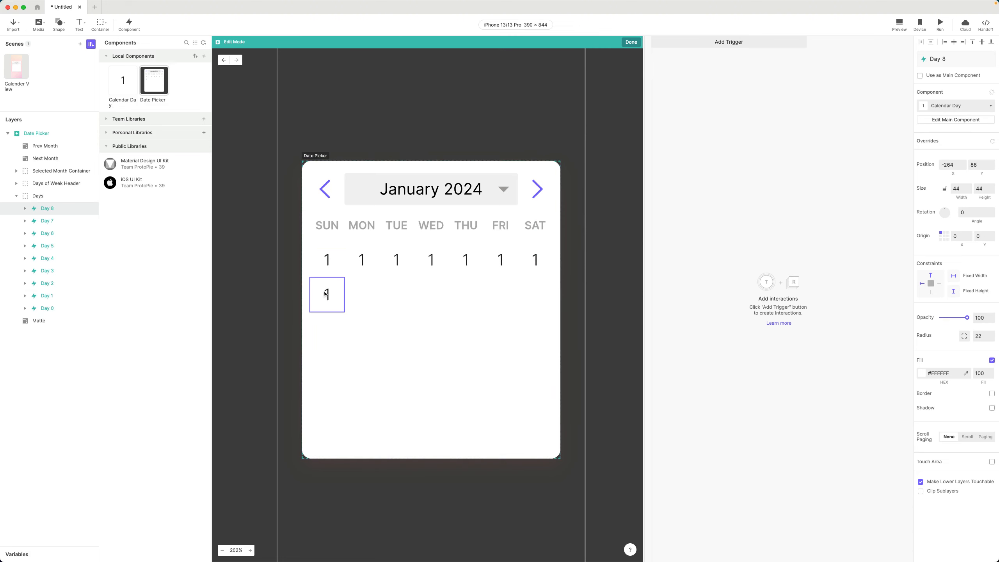
key("super+z")
left_click_drag(324, 296, 359, 296)
key("super+d")
key("super+d")
key("super+d")
key("super+d")
key("super+d")
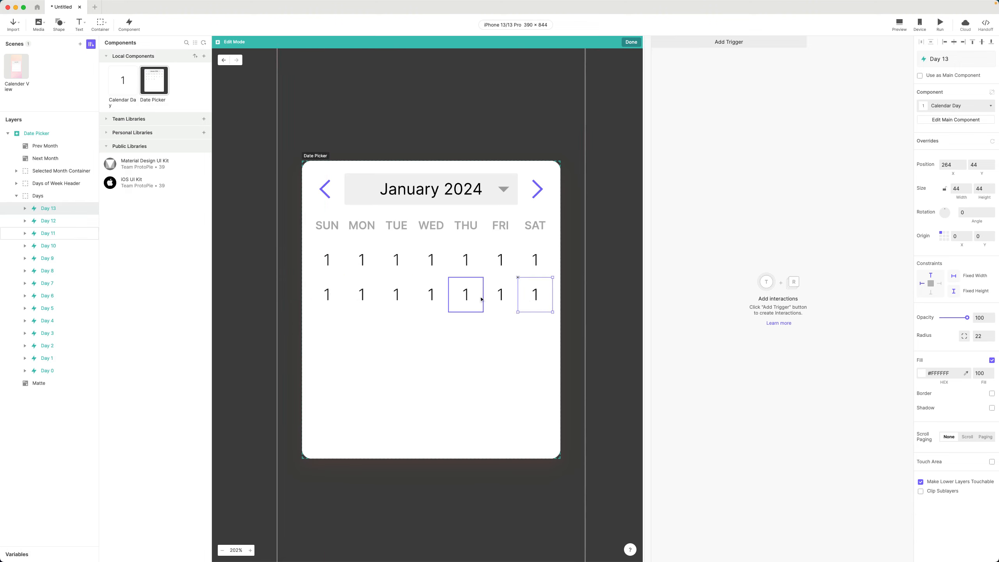
Fill the third row from SUN to SAT with seven day instance duplicates at Y 88.
left_click_drag(532, 299, 362, 333)
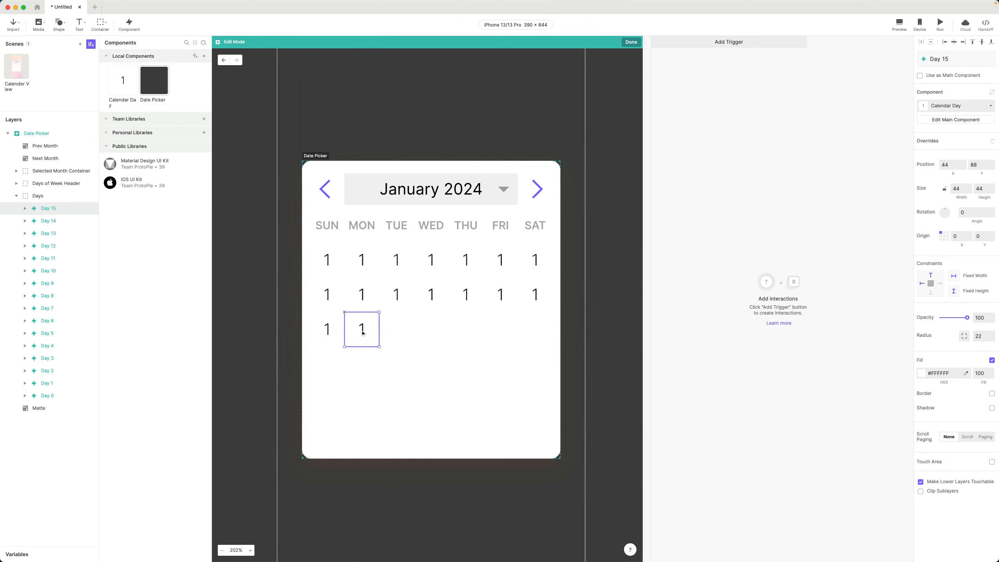
key("super+d")
key("super+d")
key("super+d")
key("super+d")
key("super+d")
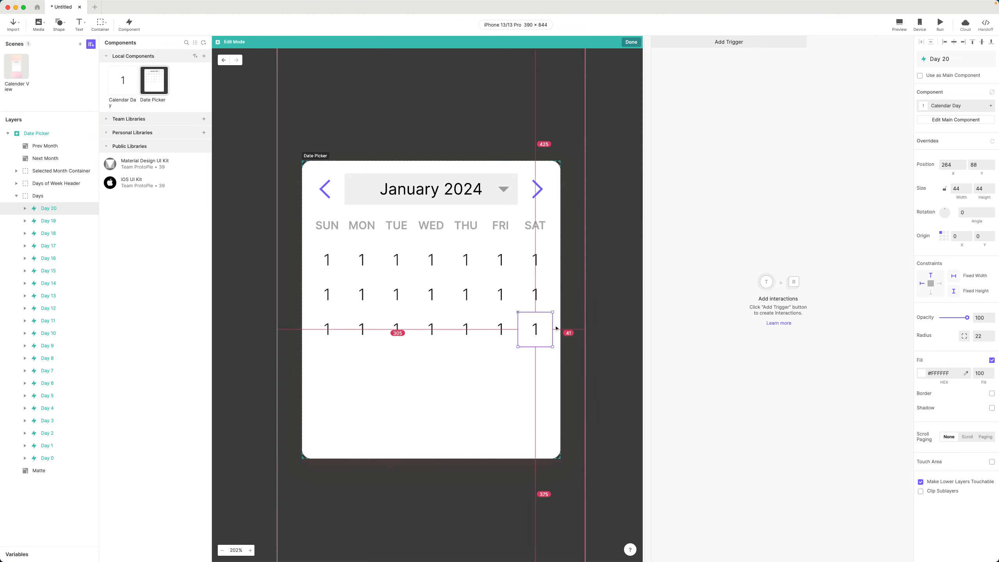
Fill the fourth row from SUN to SAT with seven day instance duplicates at Y 132.
key("super+d")
left_click_drag(556, 328, 362, 363)
key("super+d")
key("super+d")
key("super+d")
key("super+d")
key("super+d")
key("super+d")
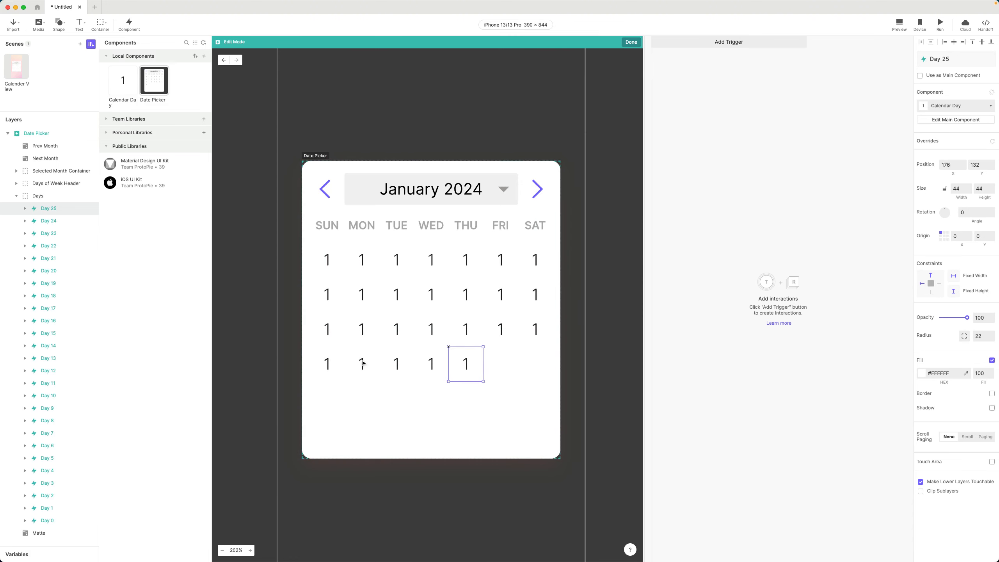
Fill the fifth row from SUN to SAT with seven day instance duplicates at Y 176.
left_click_drag(535, 361, 363, 397)
key("super+d")
key("super+d")
key("super+d")
key("super+d")
key("super+d")
key("super+d")
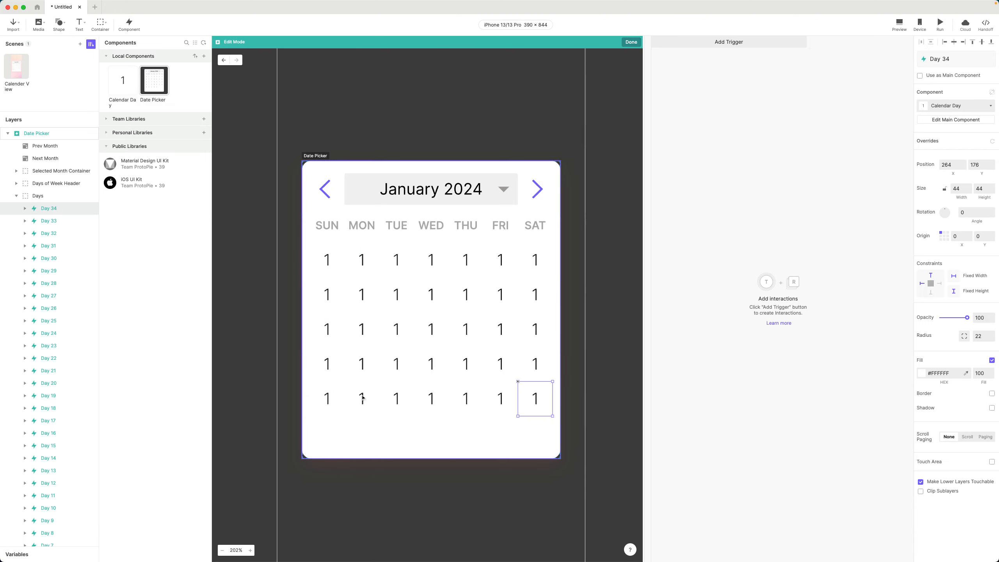
Check the Figma framework reference, then return to ProtoPie and duplicate day instances into the sixth row's SUN and MON columns at Y 220.
key("super+Tab")
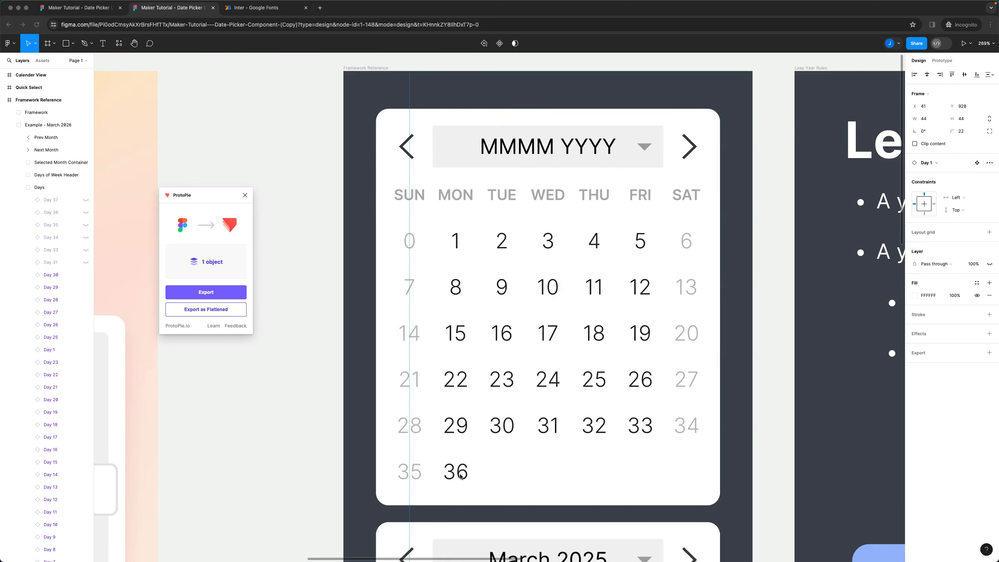
key("super+Tab")
left_click_drag(540, 397, 358, 435)
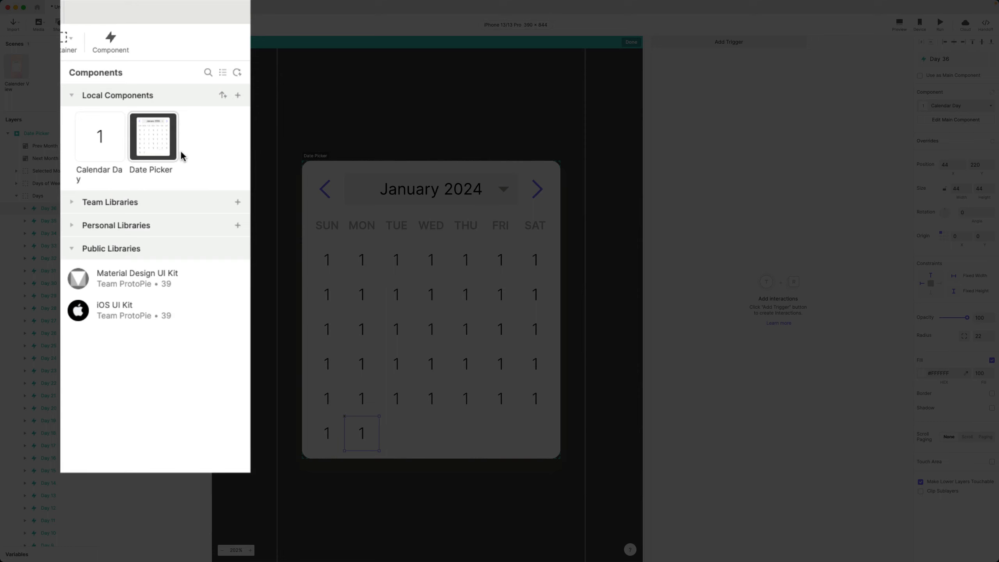
Rename the Date Picker component as Date Picker/UI so it sits in a Date Picker group.
double_click(150, 169)
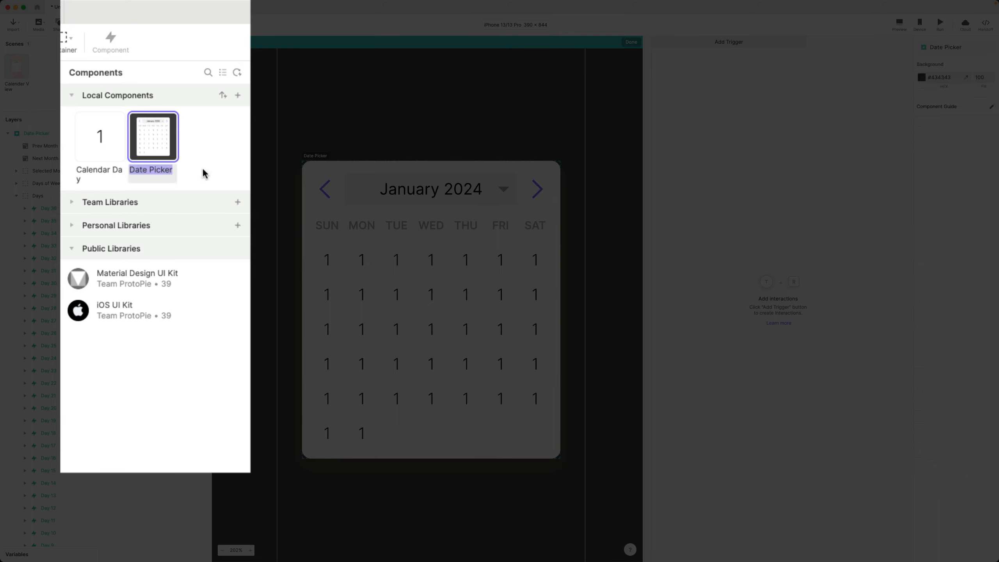
key("Right")
type("/UI")
key("Return")
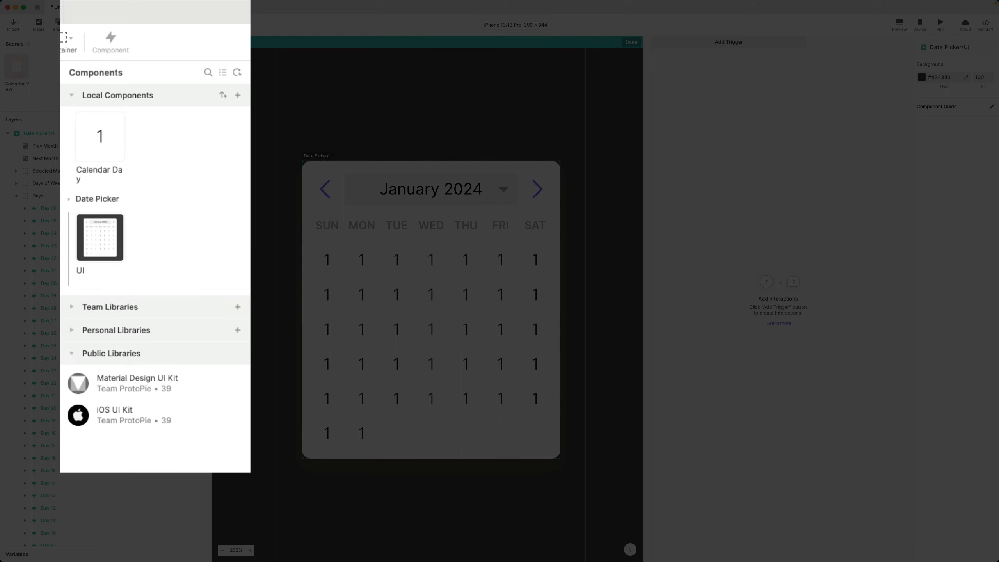
left_click(70, 202)
left_click(71, 201)
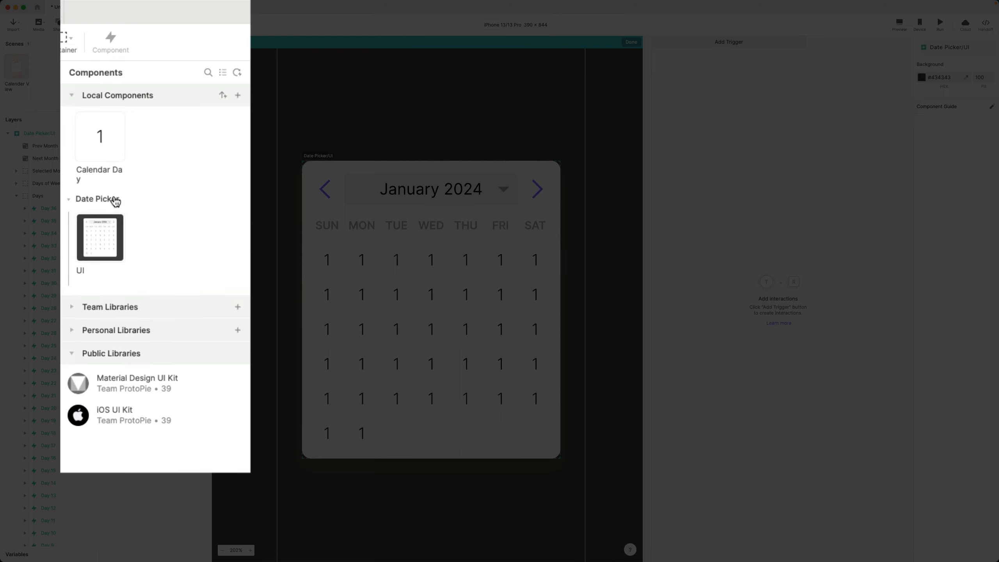
left_click(109, 245)
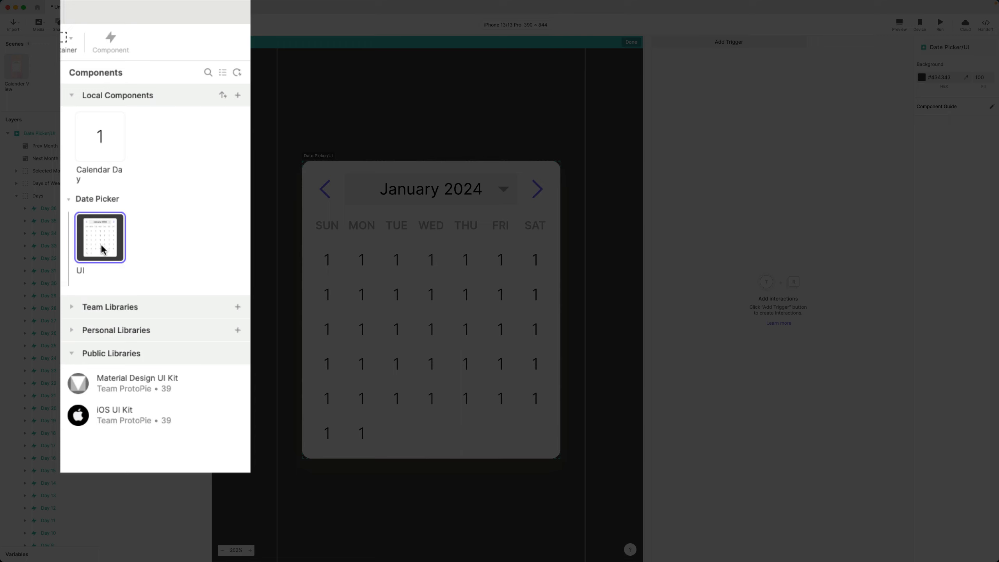
Rename the Calendar Day component as Date Picker/Dependencies/Calendar Day to place it in a nested group.
left_click(106, 171)
double_click(105, 170)
key("Left")
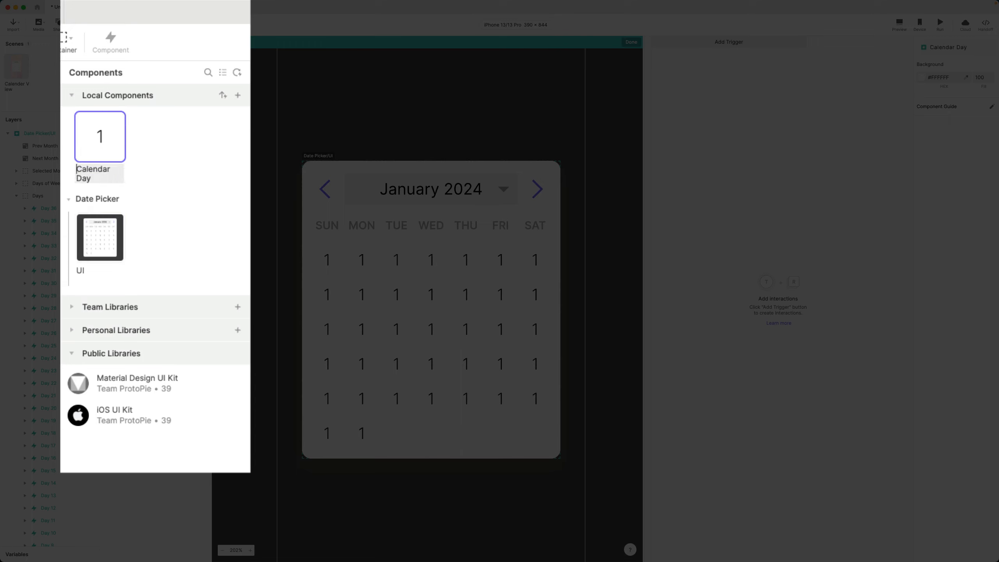
type("Date Picker")
type("/Depend")
type("encies/Ca")
key("Return")
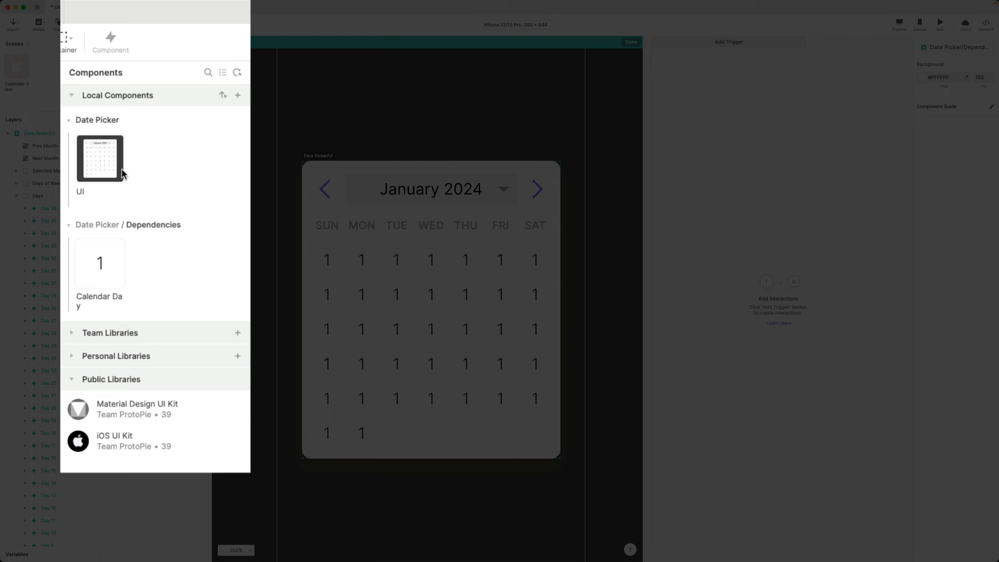
Check the new component grouping by collapsing and re-expanding the Date Picker and Dependencies groups.
left_click(98, 120)
left_click(98, 121)
left_click(67, 226)
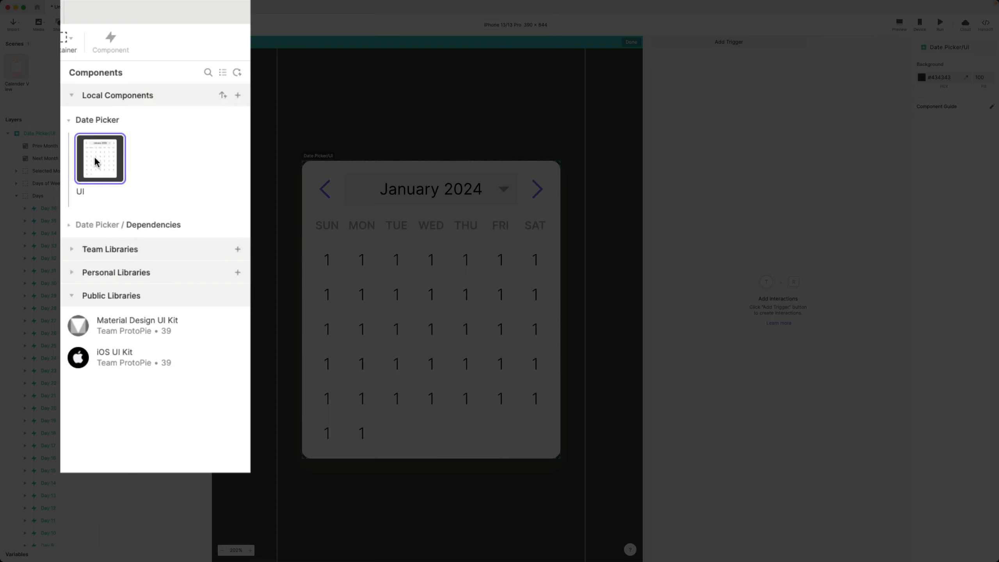
left_click(68, 228)
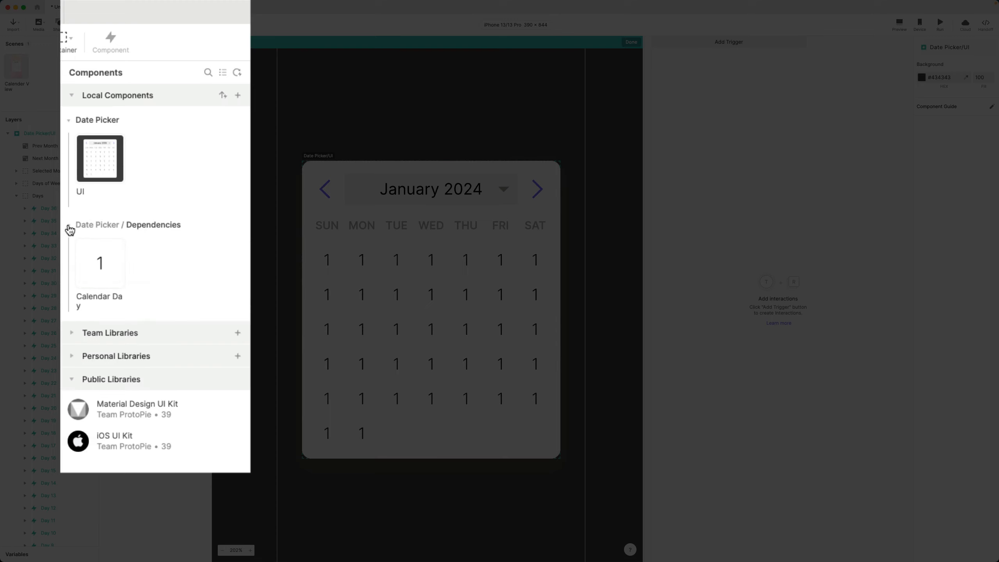